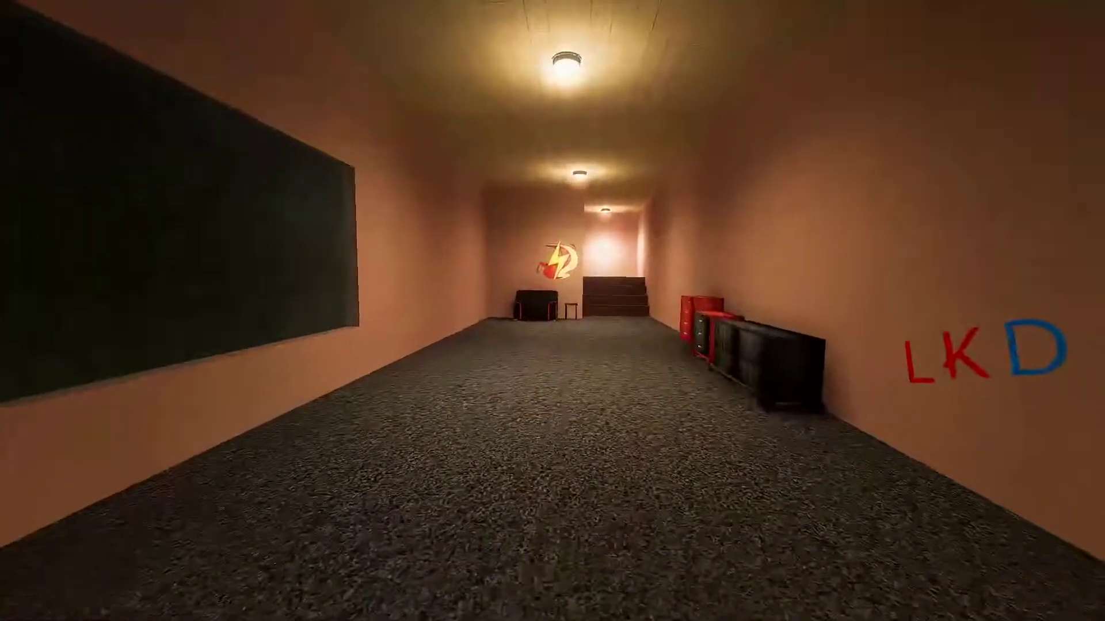
Open the Weapon Creator from Zeta's Equipment Options and export the Short Stop weapon.
{"action": "key", "text": "w"}
{"action": "key", "text": "w"}
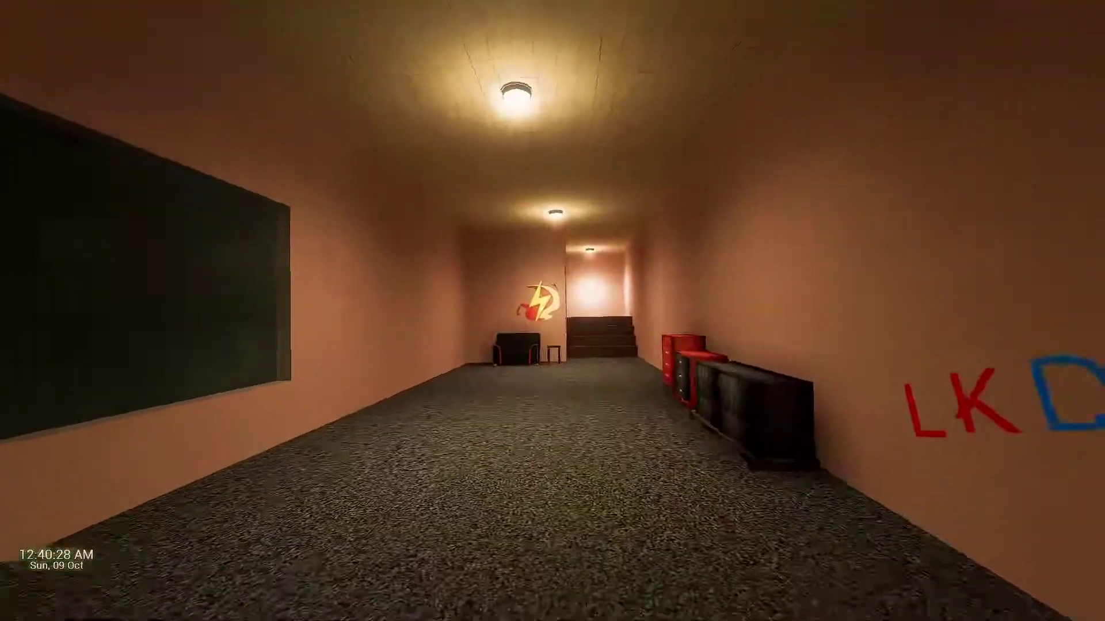
{"action": "key", "text": "q"}
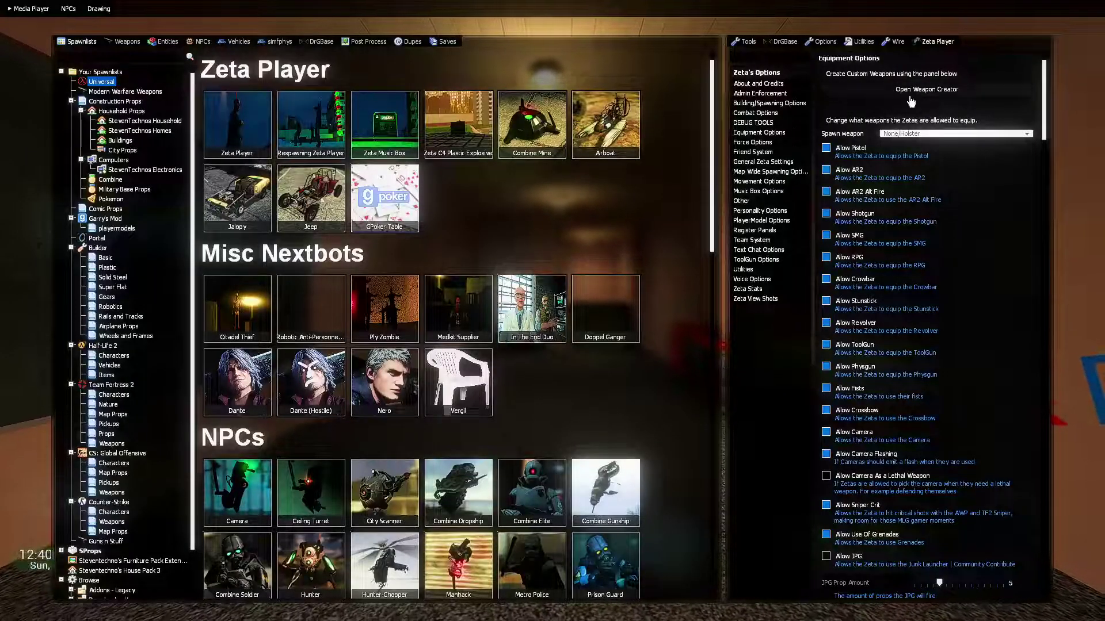
{"action": "left_click", "coordinate": [903, 96]}
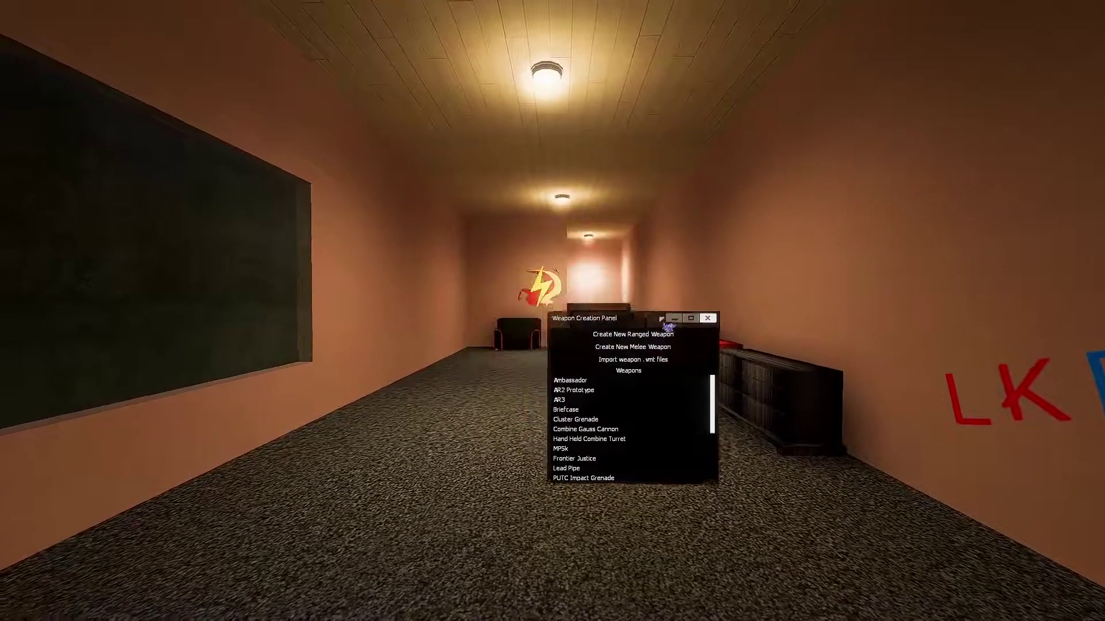
{"action": "left_click_drag", "start_coordinate": [608, 199], "coordinate": [568, 274]}
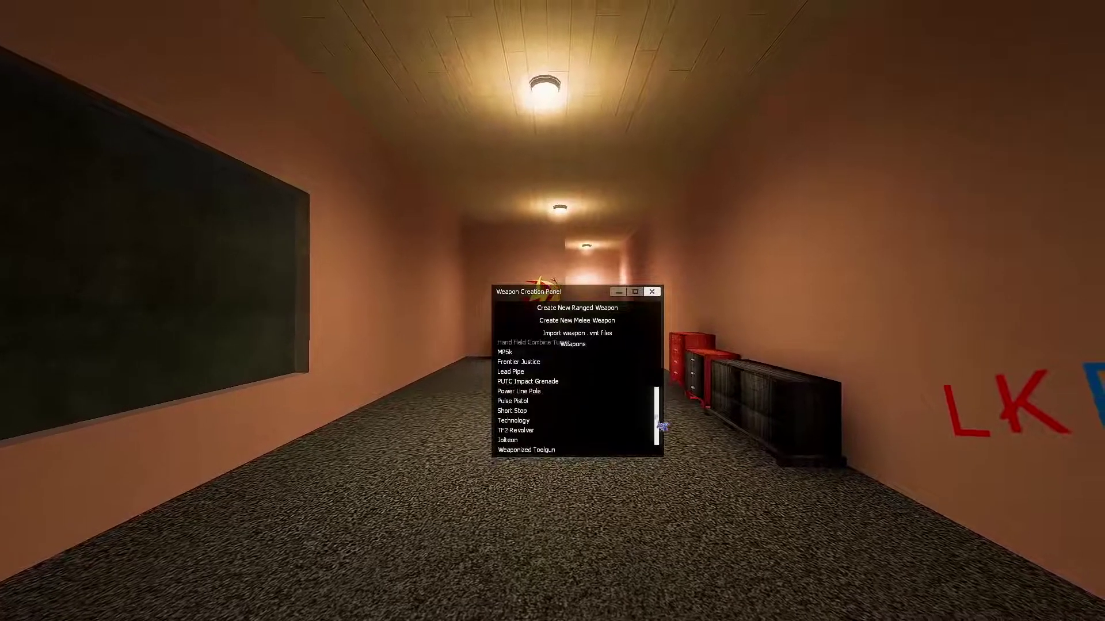
{"action": "right_click", "coordinate": [537, 412]}
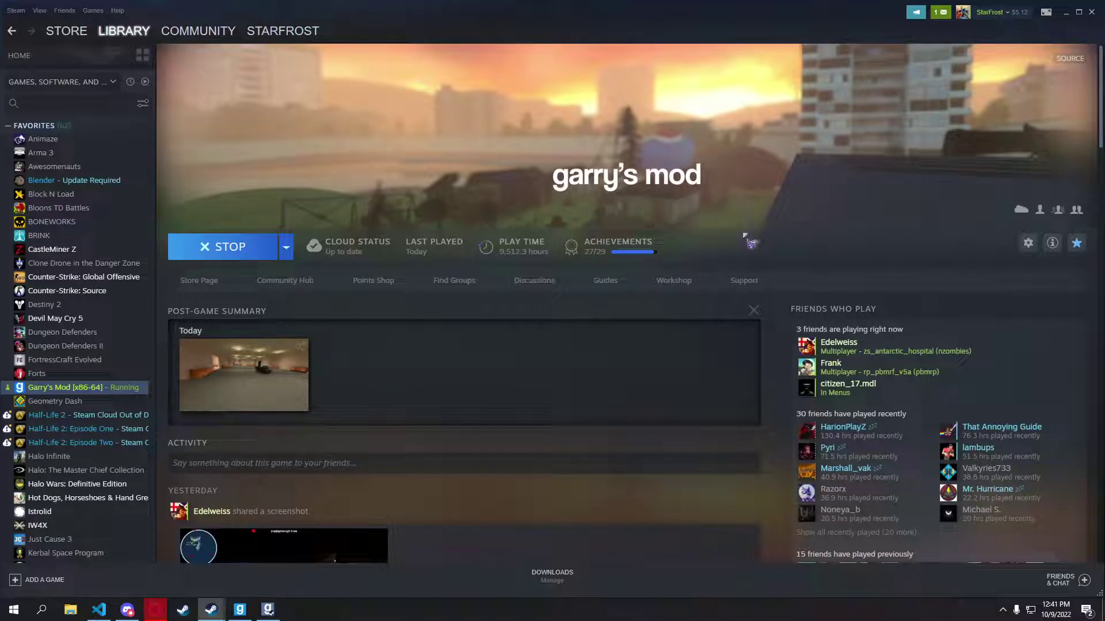
Browse Garry's Mod's local files from the Steam library and delete the gmod_20221008 MDMP file.
{"action": "left_click", "coordinate": [1027, 242]}
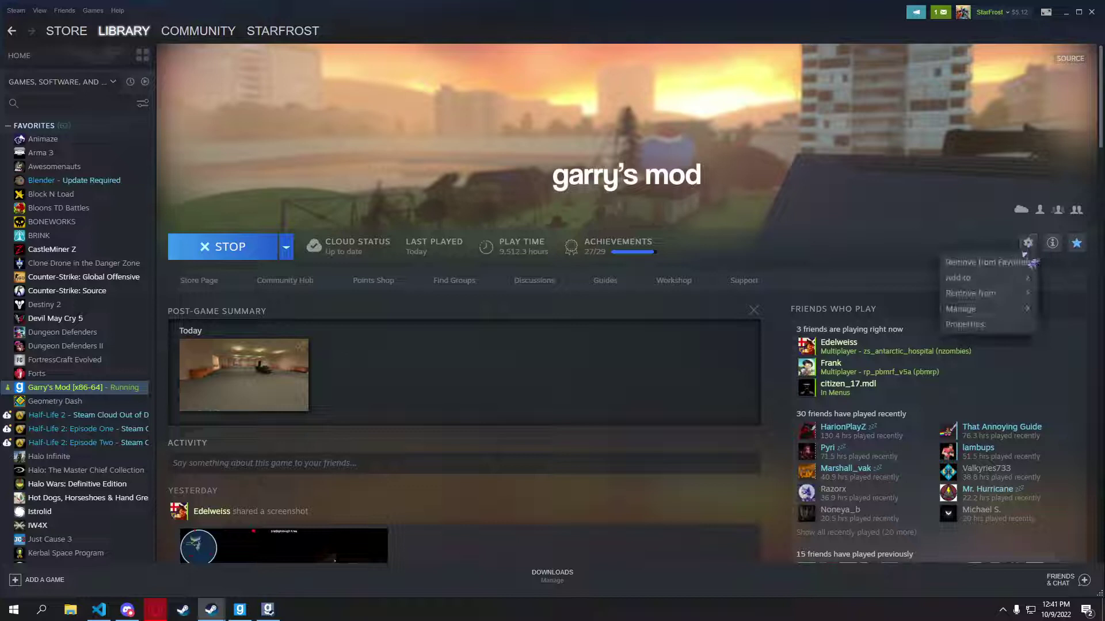
{"action": "mouse_move", "coordinate": [1009, 313]}
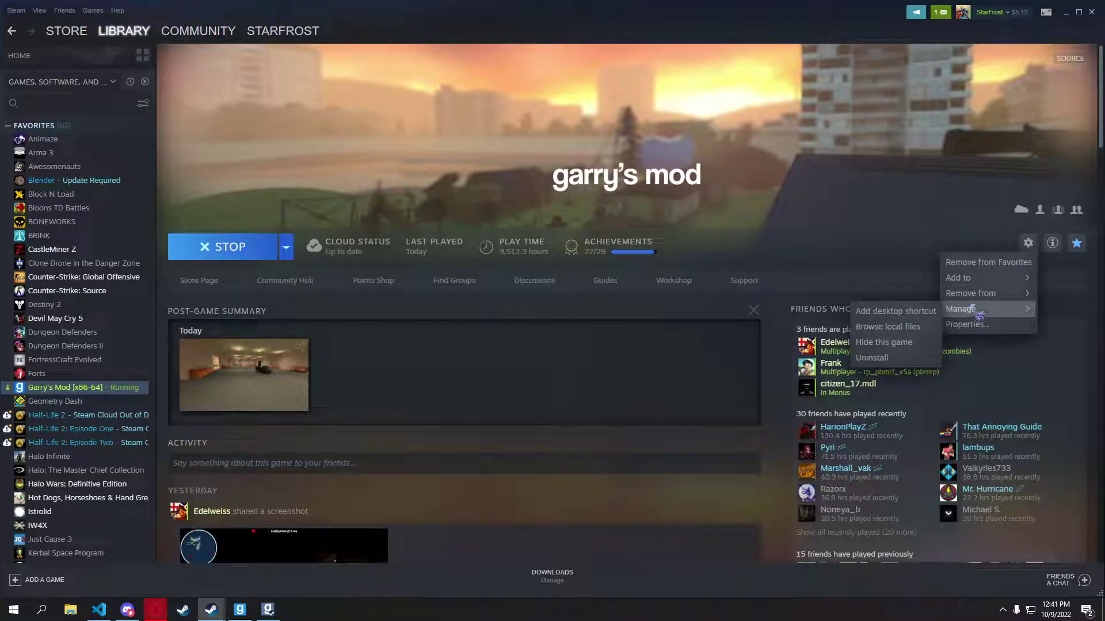
{"action": "left_click", "coordinate": [897, 327]}
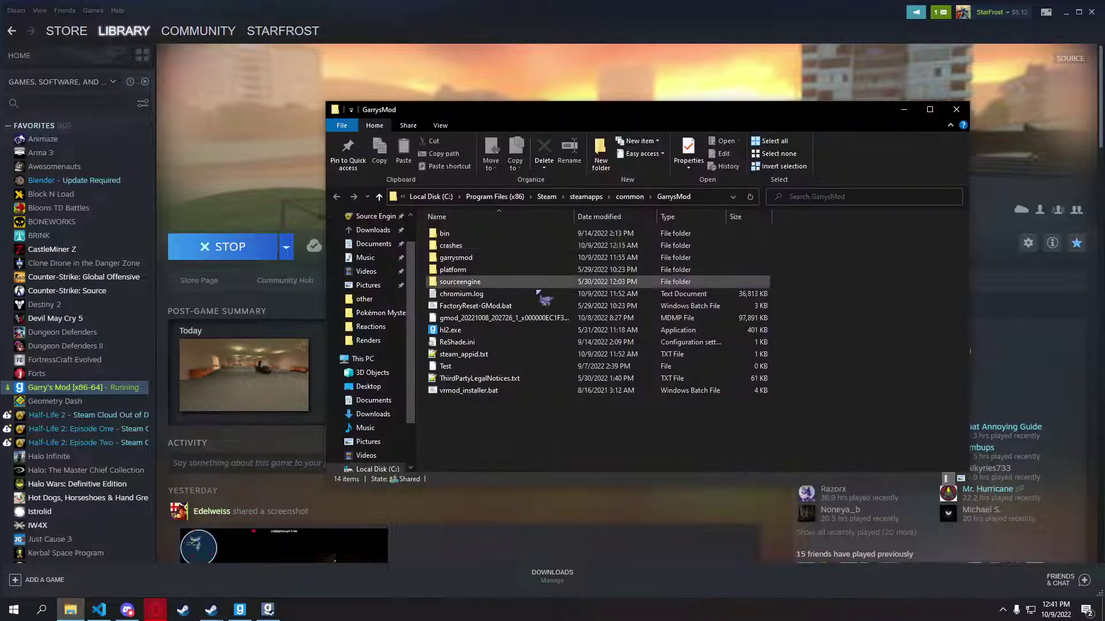
{"action": "left_click", "coordinate": [512, 323]}
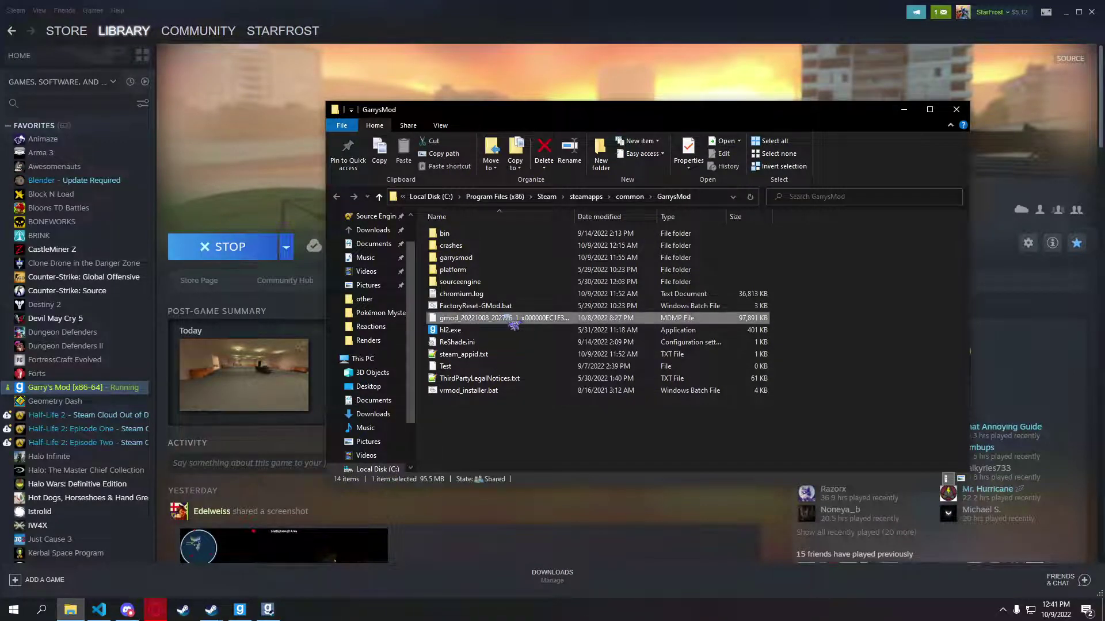
{"action": "key", "text": "Delete"}
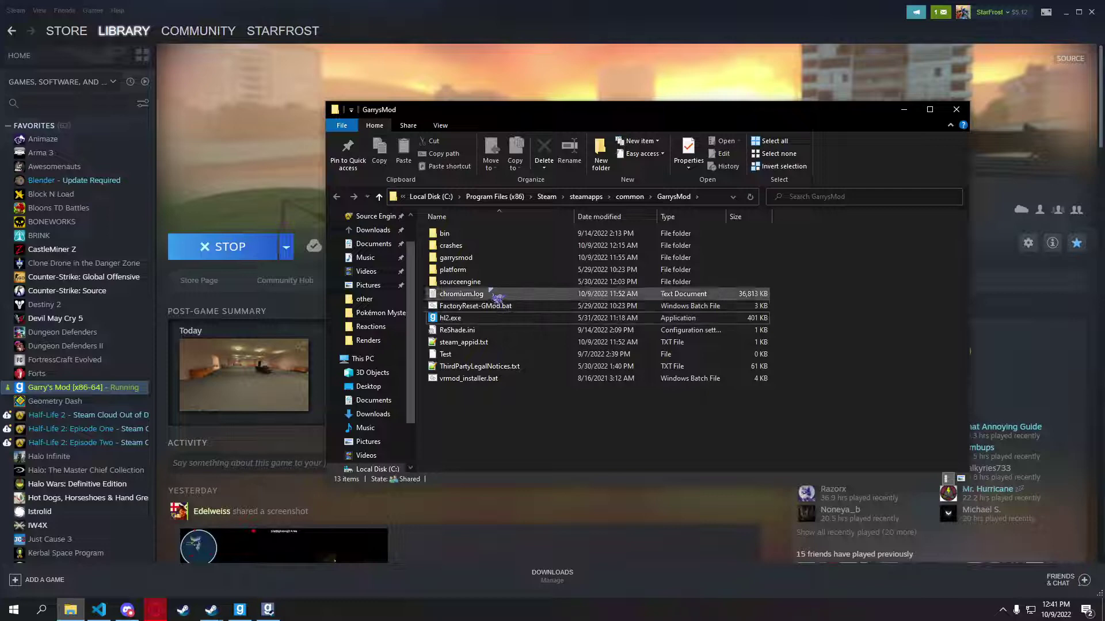
Open the garrysmod/data/zetaplayerdata/weapon_exports folder.
{"action": "left_click", "coordinate": [489, 269]}
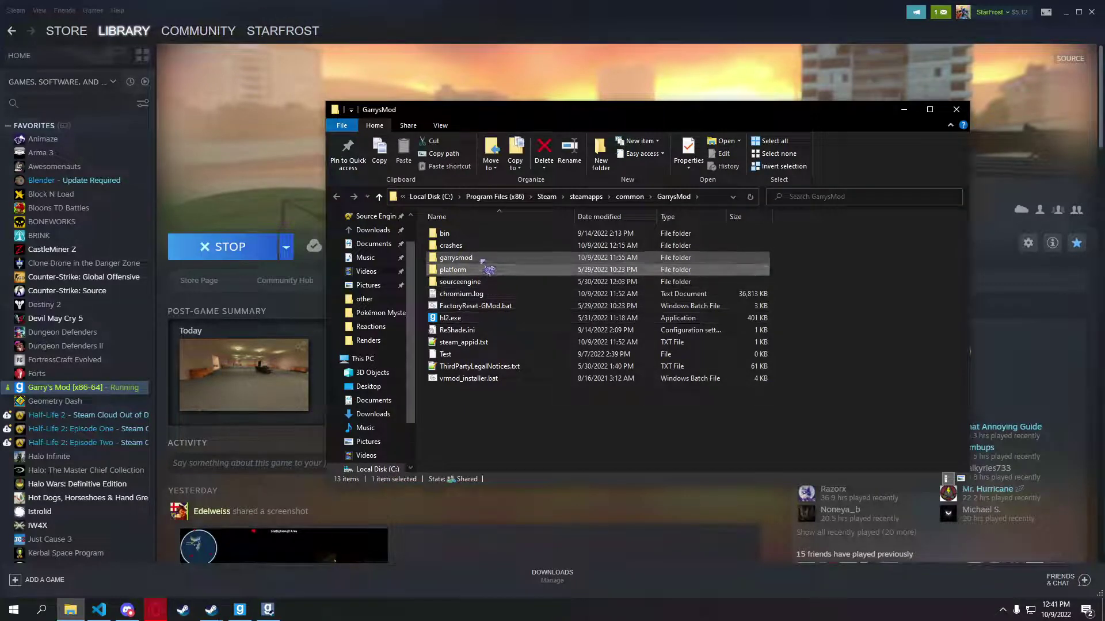
{"action": "right_click", "coordinate": [475, 258]}
{"action": "left_click", "coordinate": [495, 266]}
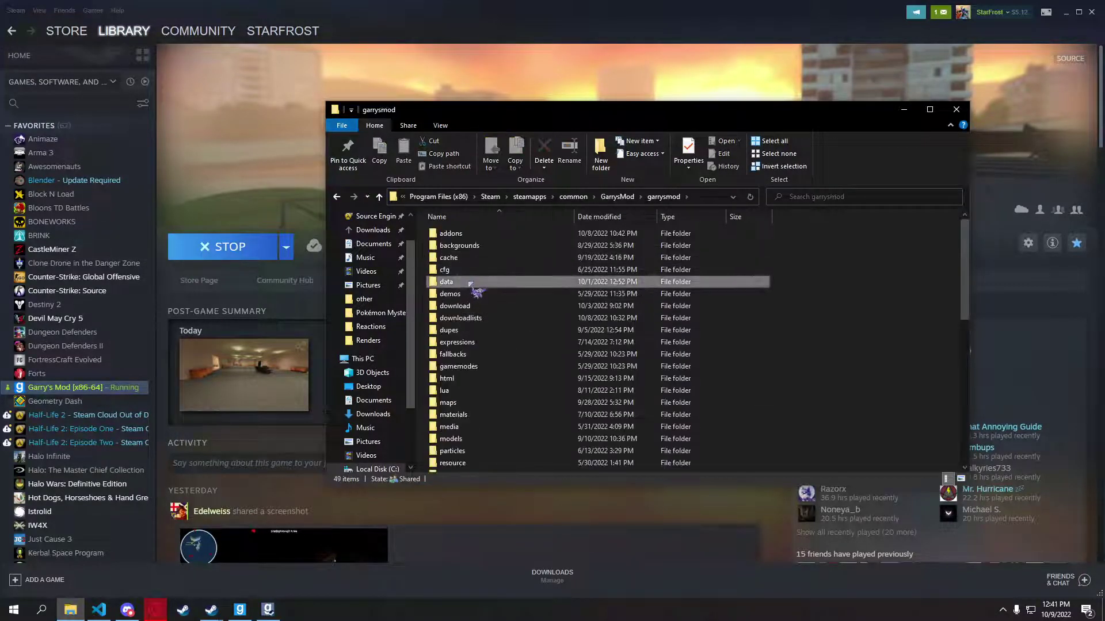
{"action": "double_click", "coordinate": [452, 282]}
{"action": "scroll", "coordinate": [582, 322], "scroll_direction": "down", "scroll_amount": 20}
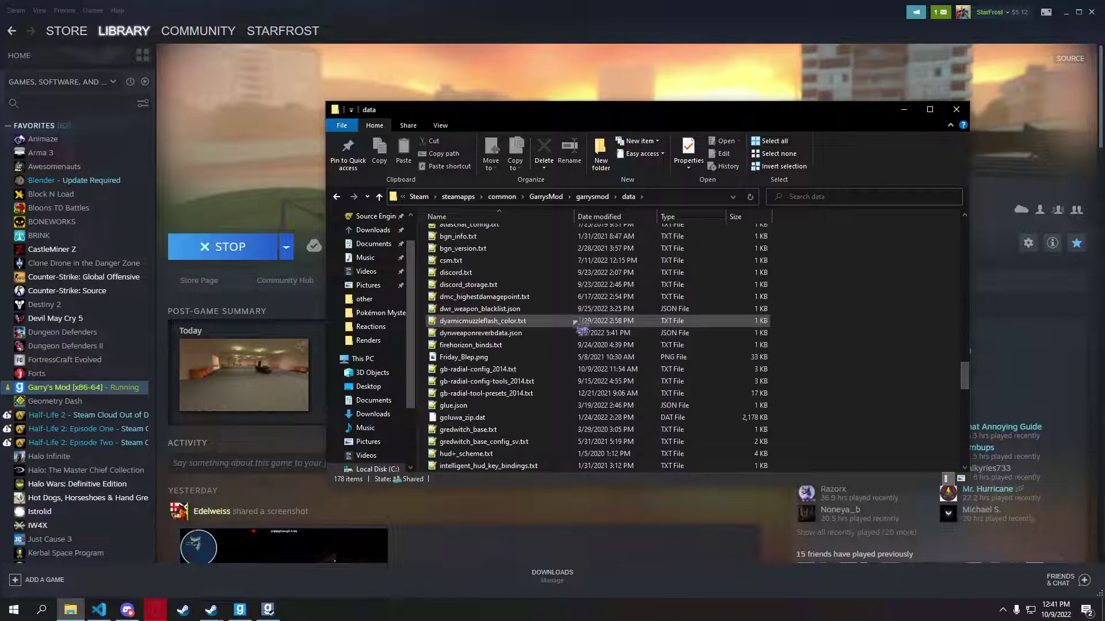
{"action": "scroll", "coordinate": [582, 327], "scroll_direction": "up", "scroll_amount": 15}
{"action": "double_click", "coordinate": [489, 382]}
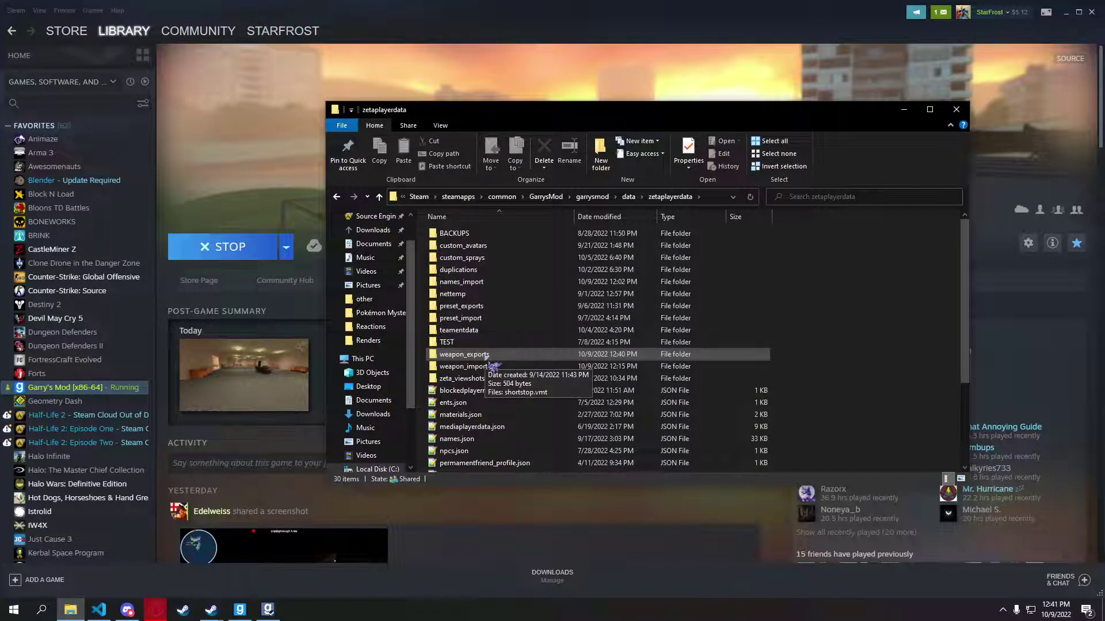
{"action": "double_click", "coordinate": [486, 355]}
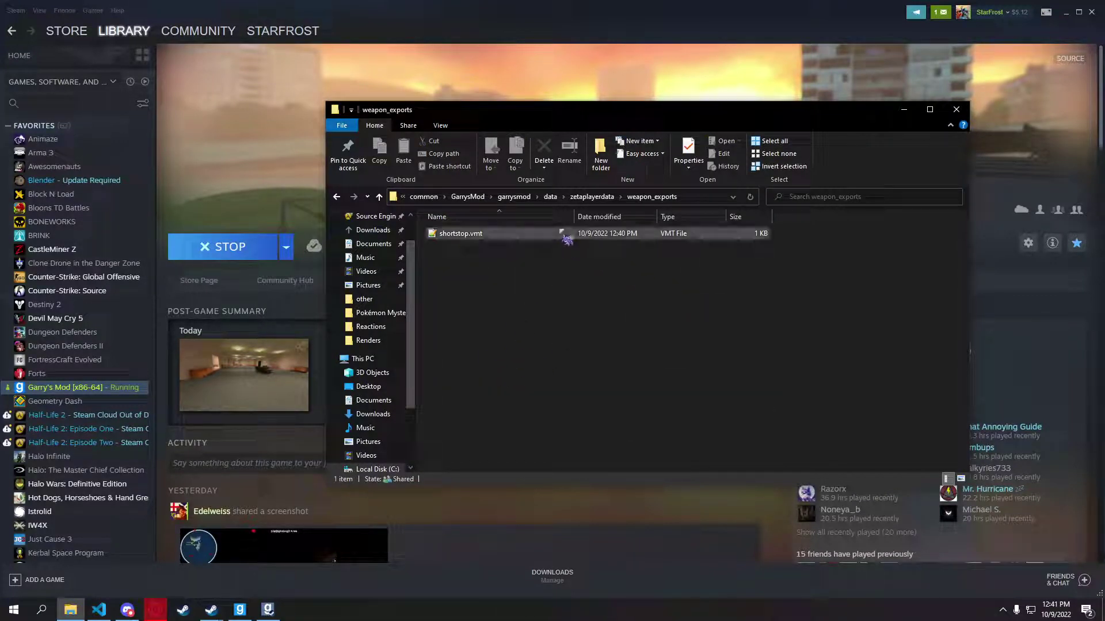
View the raw contents of shortstop.vmt in Notepad++ and close the file and editor.
{"action": "left_click", "coordinate": [484, 236]}
{"action": "double_click", "coordinate": [485, 234]}
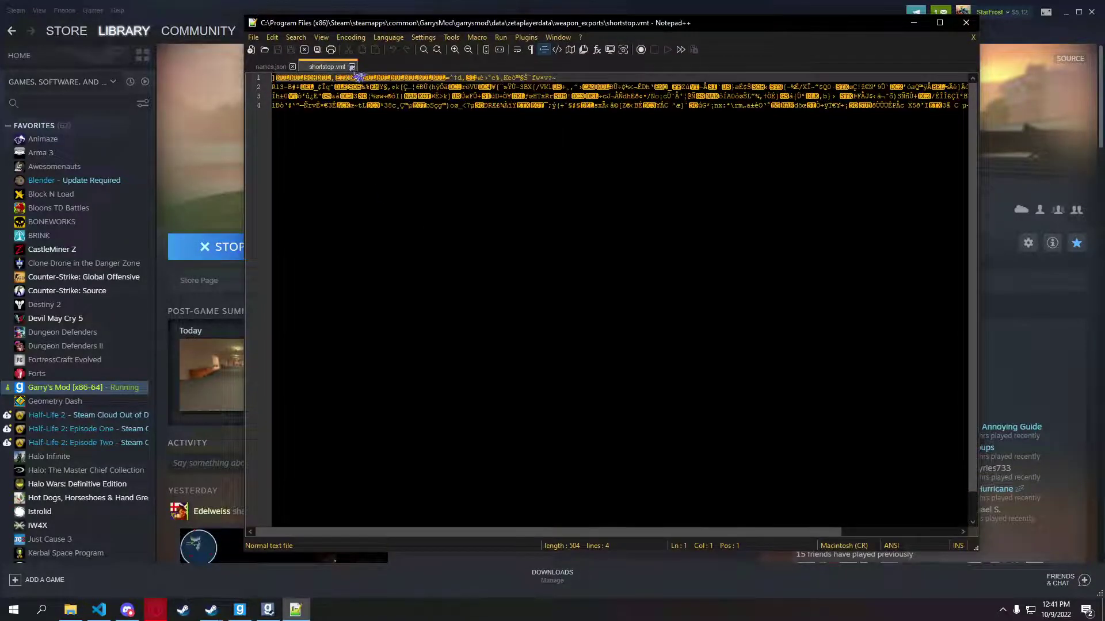
{"action": "left_click", "coordinate": [353, 67]}
{"action": "left_click", "coordinate": [966, 23]}
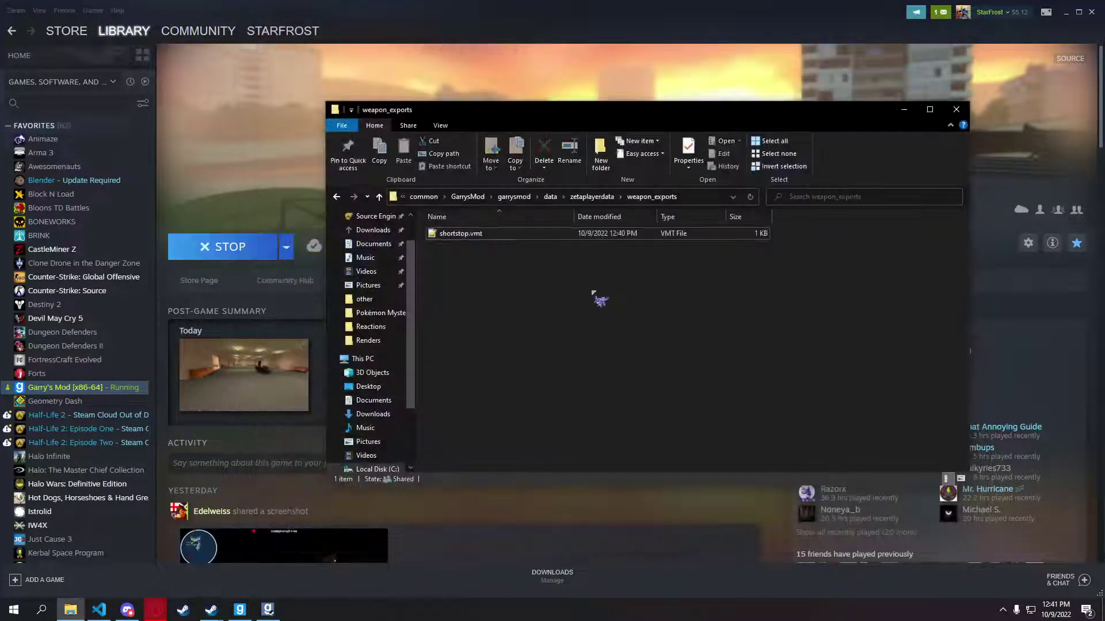
Put shortstop.vmt on the desktop and arrange it near the randomzetaweapons folder.
{"action": "left_click", "coordinate": [487, 234]}
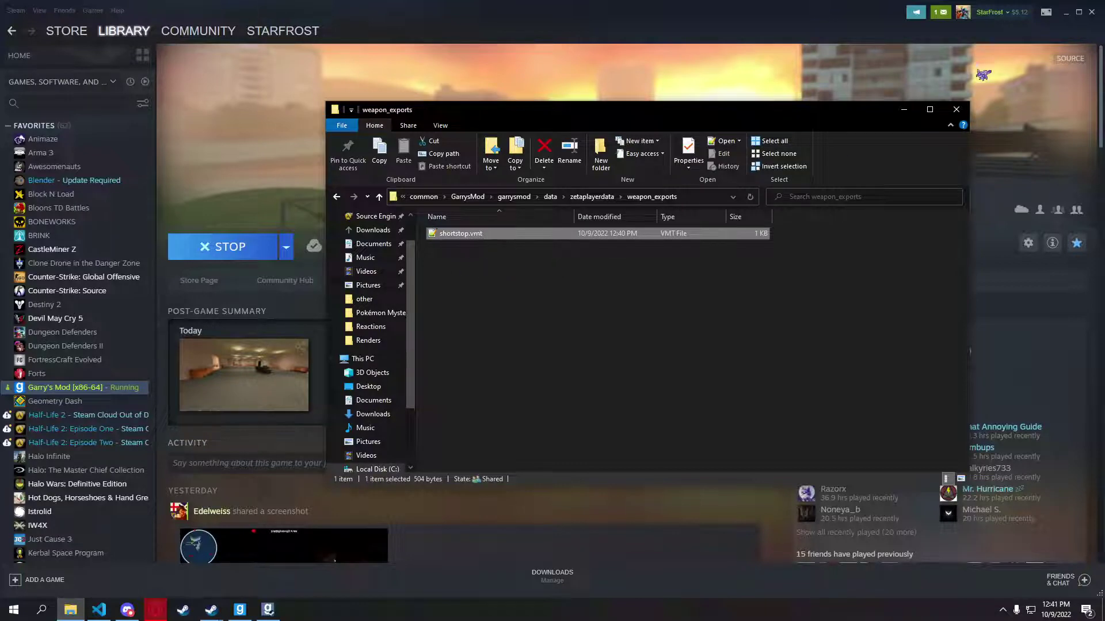
{"action": "left_click", "coordinate": [904, 110]}
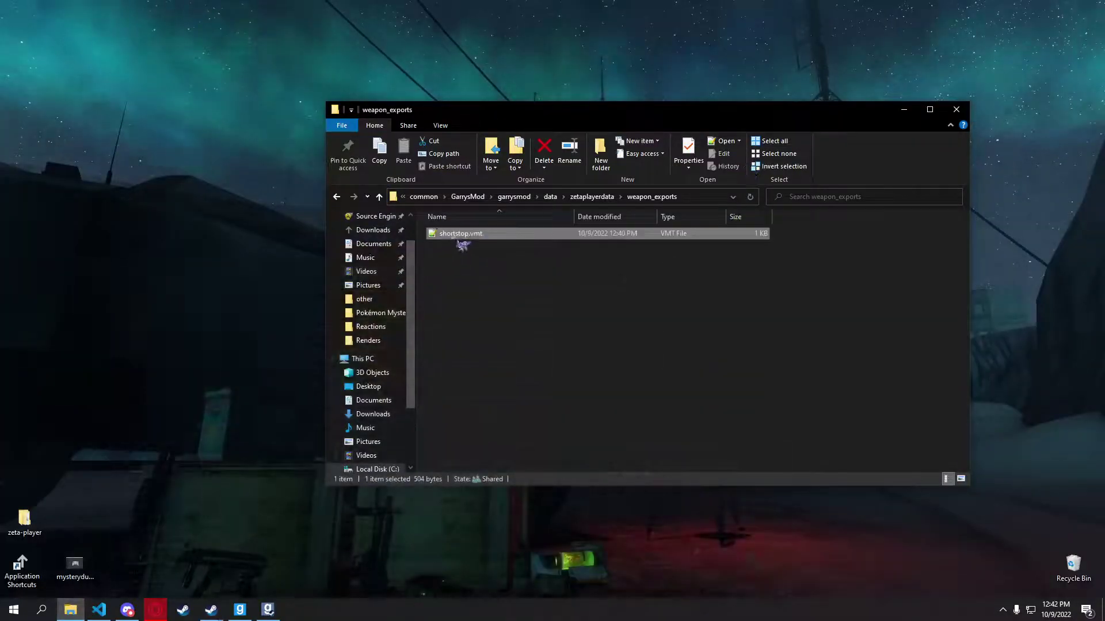
{"action": "left_click", "coordinate": [191, 400]}
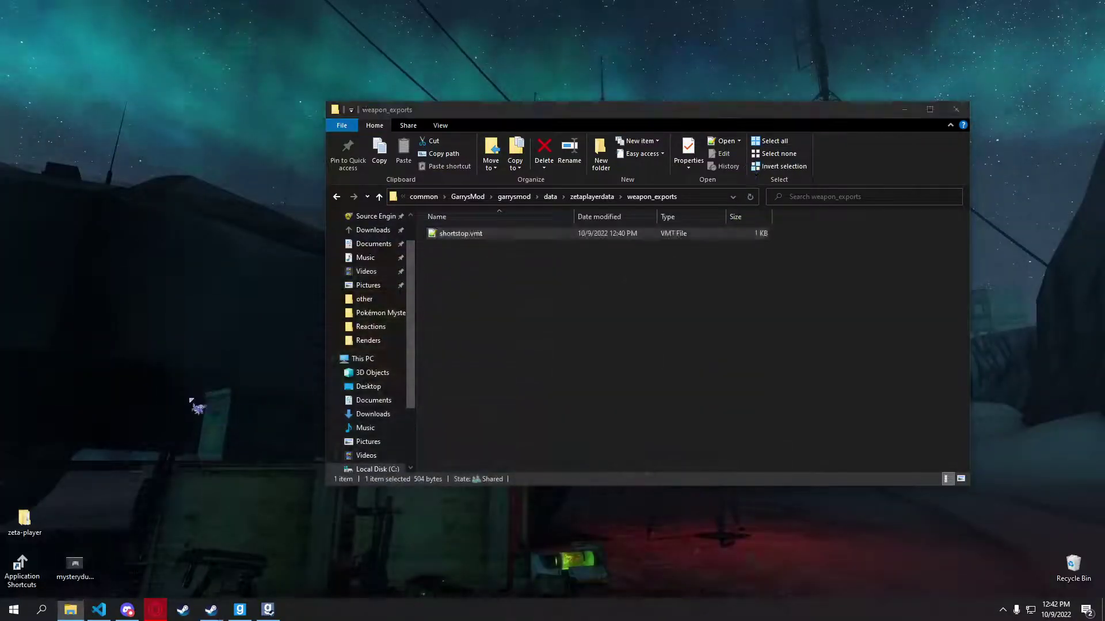
{"action": "left_click", "coordinate": [961, 110]}
{"action": "mouse_move", "coordinate": [530, 309]}
{"action": "left_mouse_down"}
{"action": "mouse_move", "coordinate": [465, 313]}
{"action": "mouse_move", "coordinate": [523, 319]}
{"action": "left_mouse_up"}
{"action": "left_click_drag", "start_coordinate": [190, 362], "coordinate": [699, 386]}
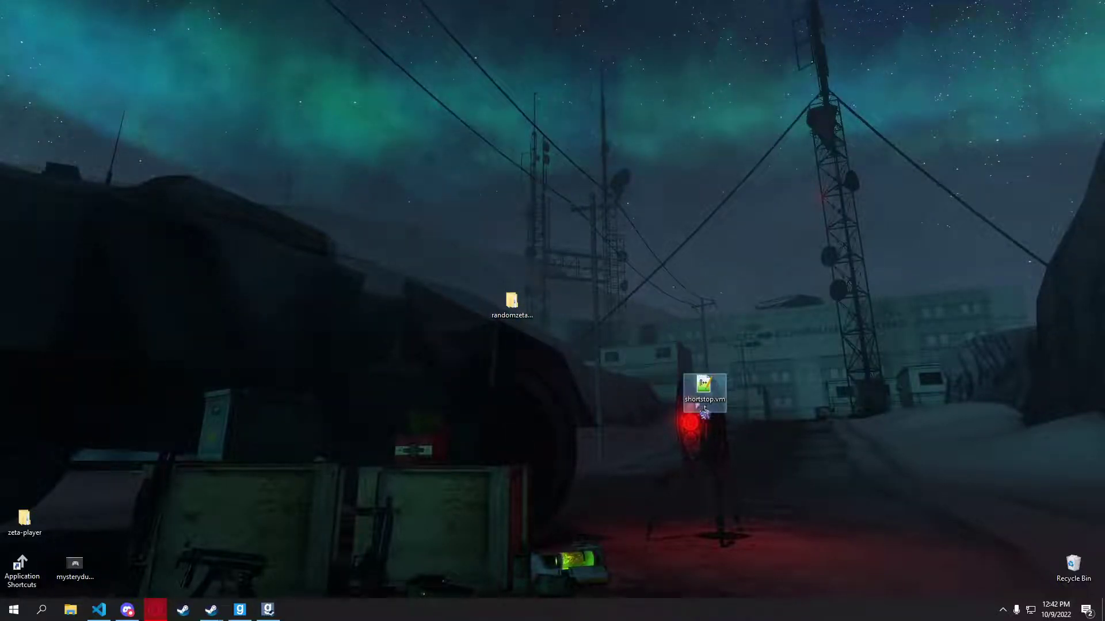
{"action": "left_click", "coordinate": [740, 405]}
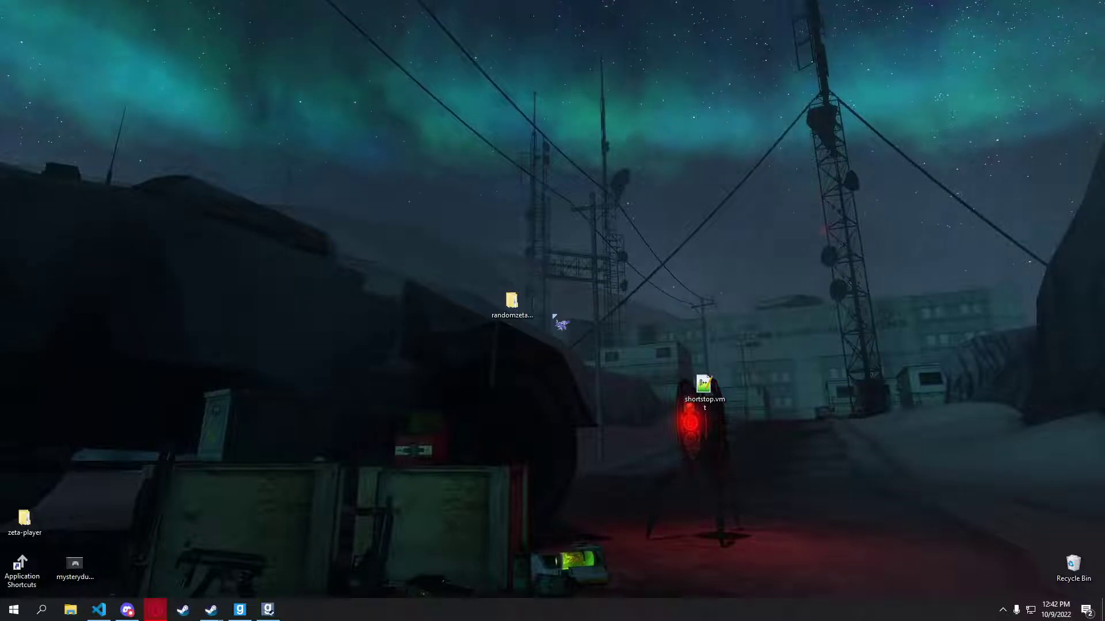
Open the addon's custom_weapons folder at randomzetaweapons/materials/zetaplayer/custom_weapons.
{"action": "left_click", "coordinate": [511, 308]}
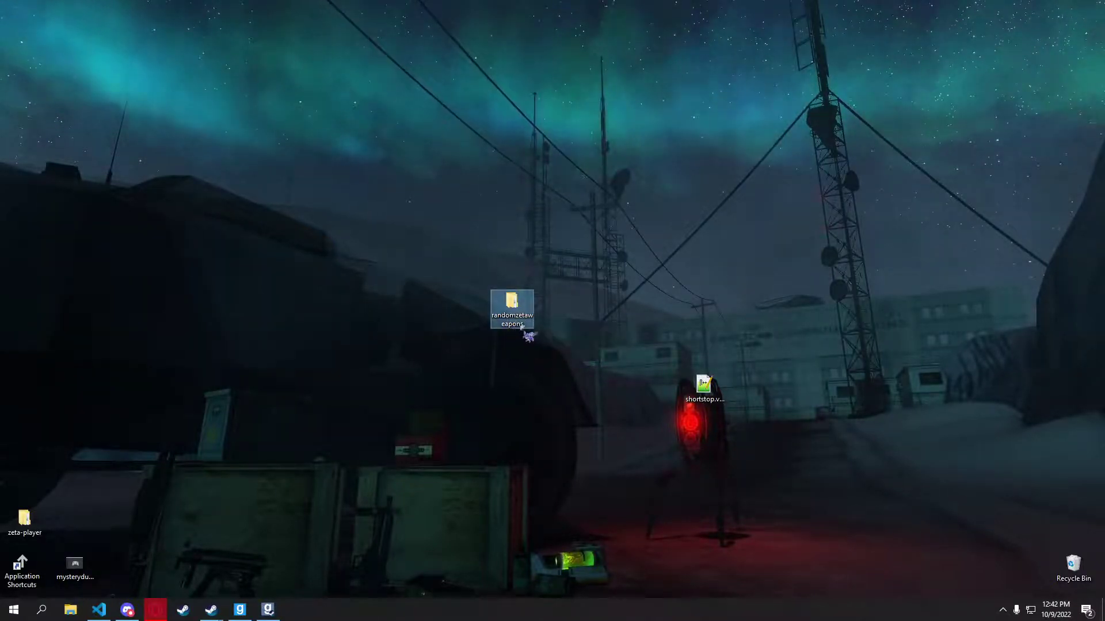
{"action": "double_click", "coordinate": [533, 324]}
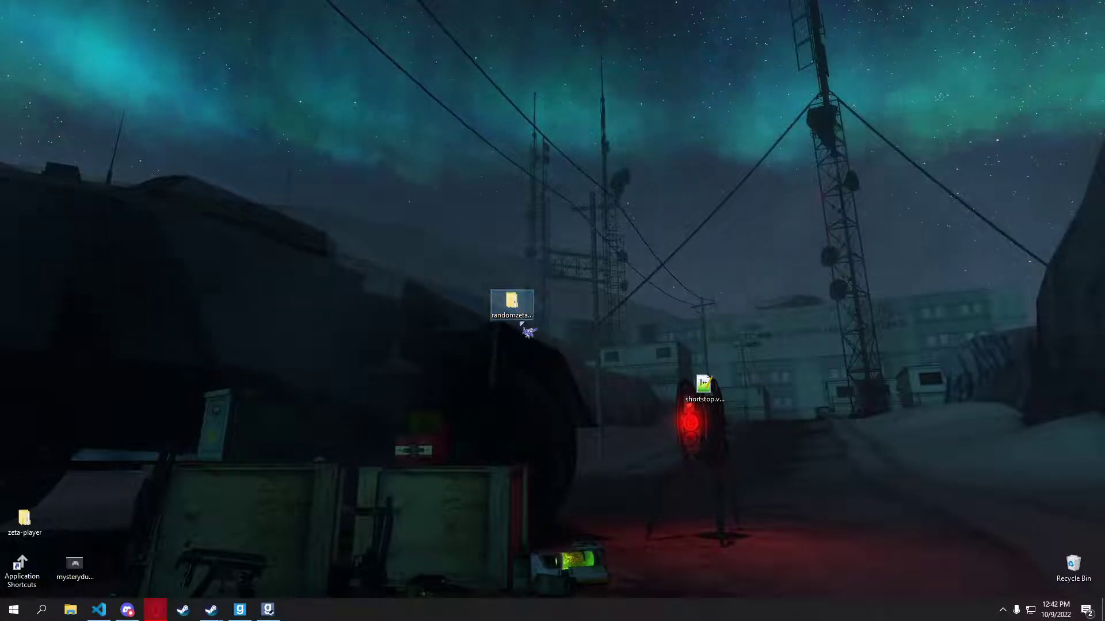
{"action": "left_click_drag", "start_coordinate": [514, 111], "coordinate": [354, 110]}
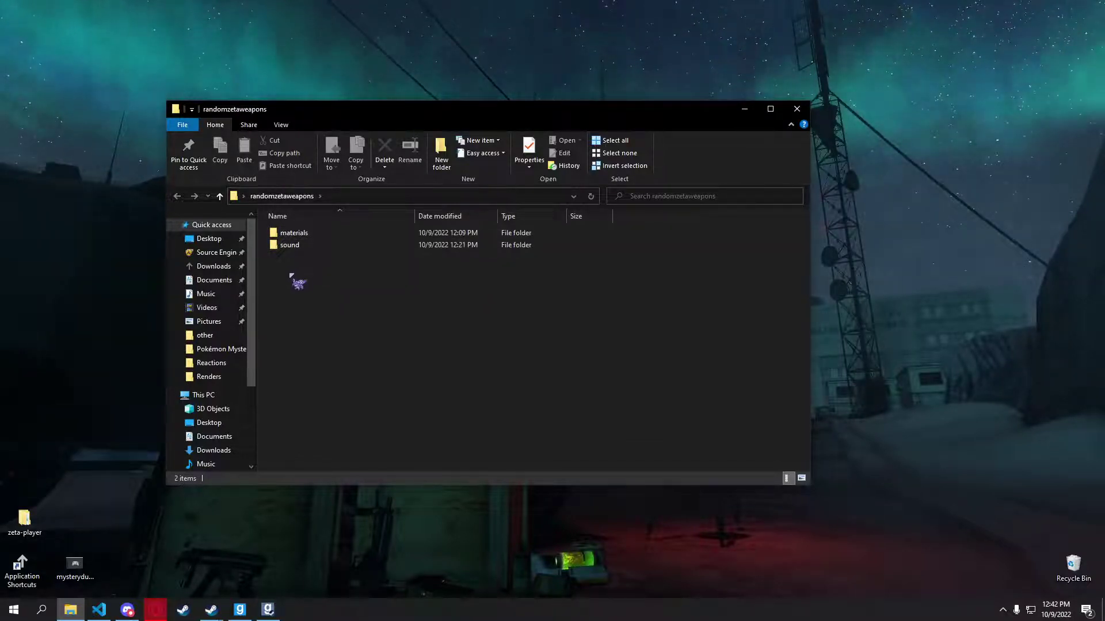
{"action": "double_click", "coordinate": [325, 233]}
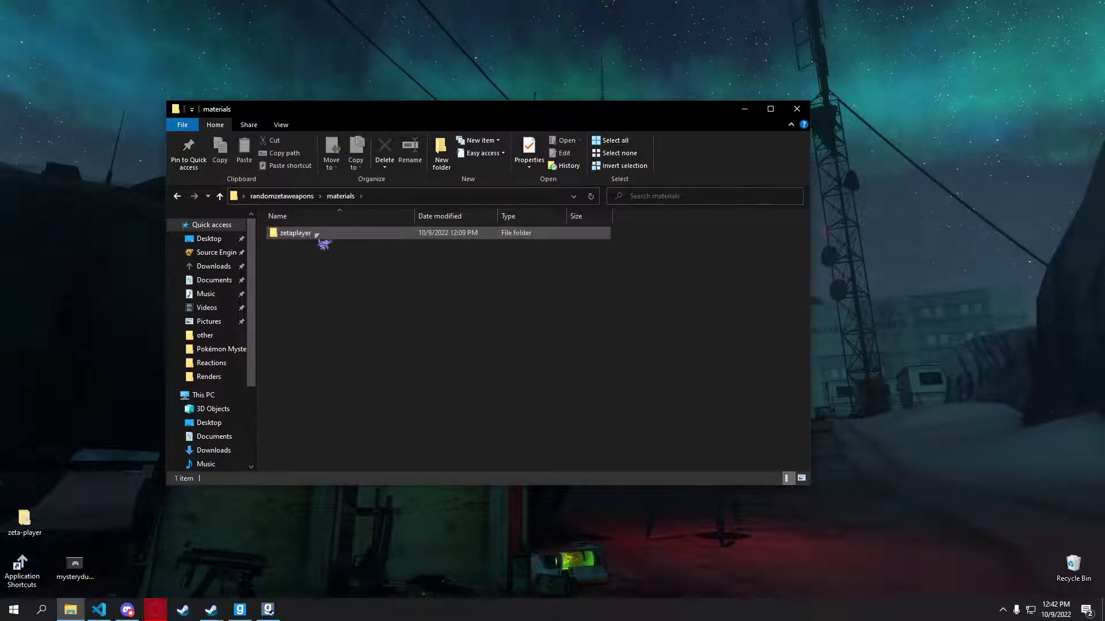
{"action": "double_click", "coordinate": [313, 234]}
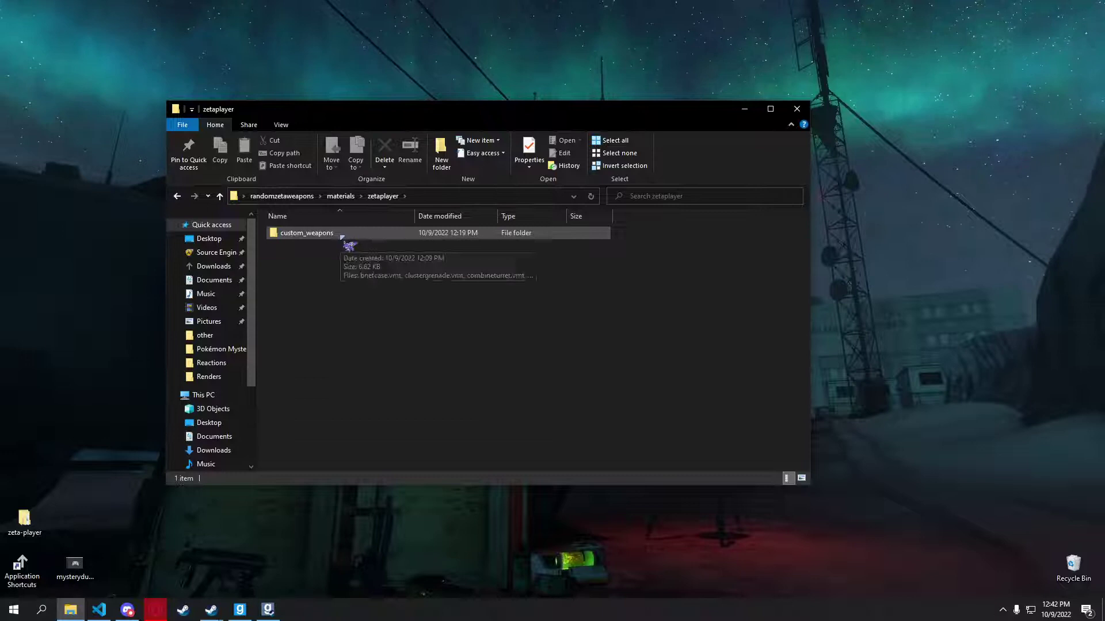
{"action": "double_click", "coordinate": [342, 235]}
Move shortstop.vmt from the desktop into the addon's custom_weapons folder.
{"action": "left_click_drag", "start_coordinate": [567, 128], "coordinate": [427, 138]}
{"action": "left_click_drag", "start_coordinate": [703, 384], "coordinate": [900, 320]}
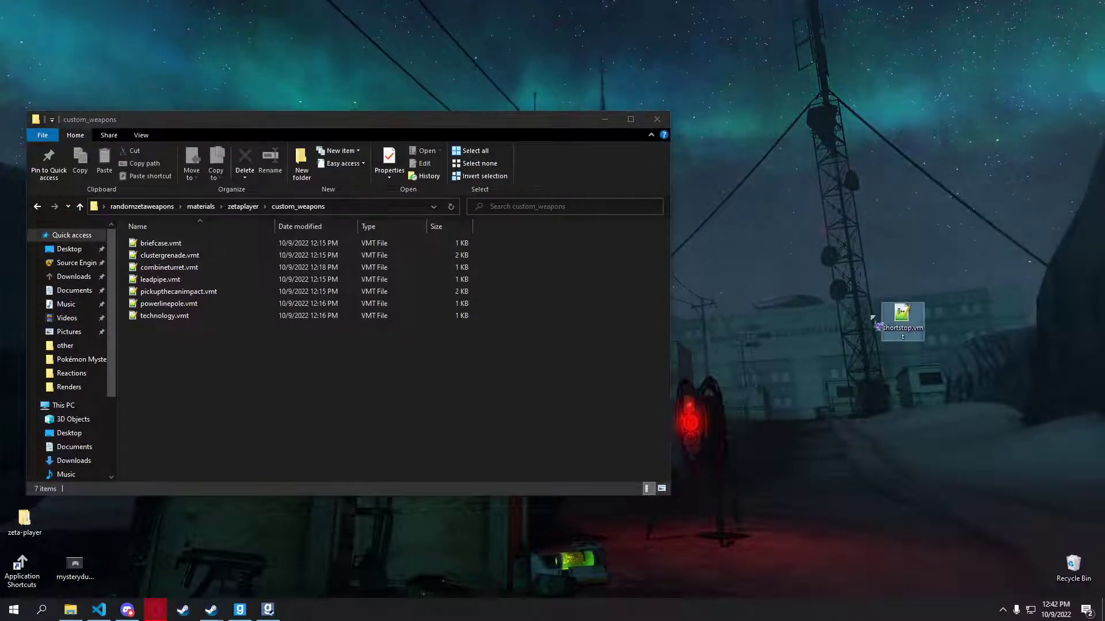
{"action": "left_click_drag", "start_coordinate": [541, 129], "coordinate": [667, 115]}
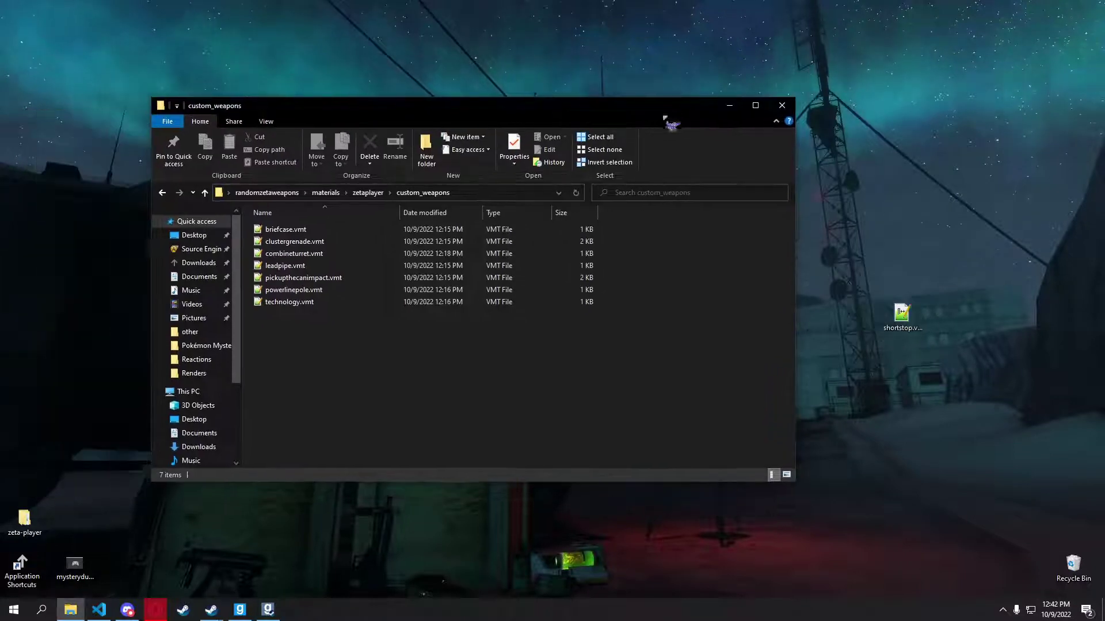
{"action": "left_click_drag", "start_coordinate": [903, 319], "coordinate": [312, 346]}
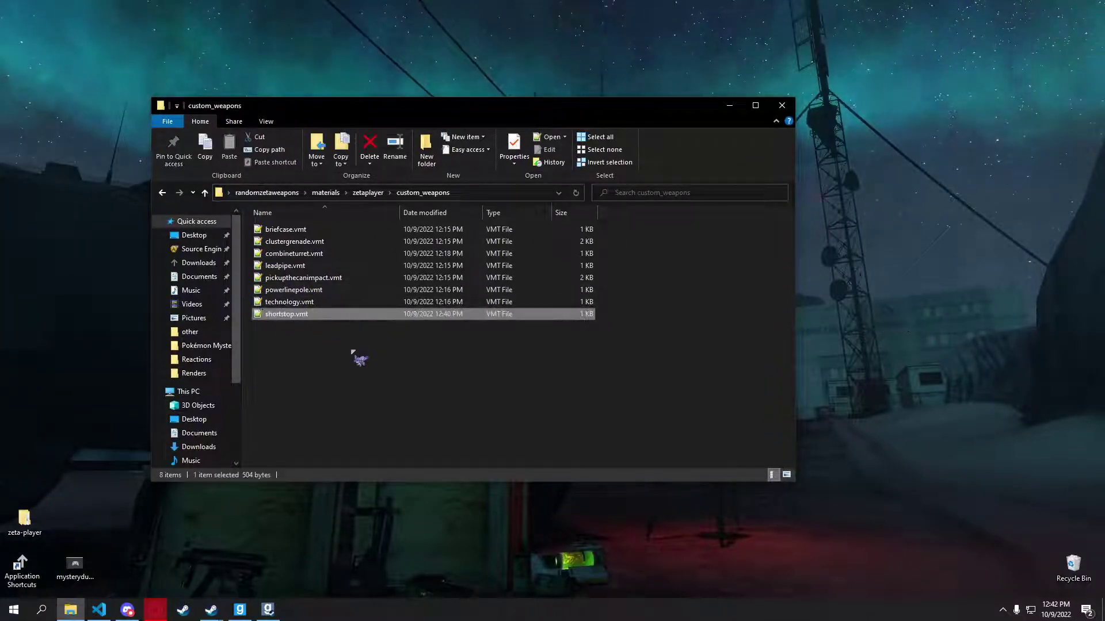
Delete shortstop.vmt from the custom_weapons folder and close the folder window.
{"action": "left_click", "coordinate": [321, 329]}
{"action": "left_click", "coordinate": [319, 315]}
{"action": "key", "text": "Delete"}
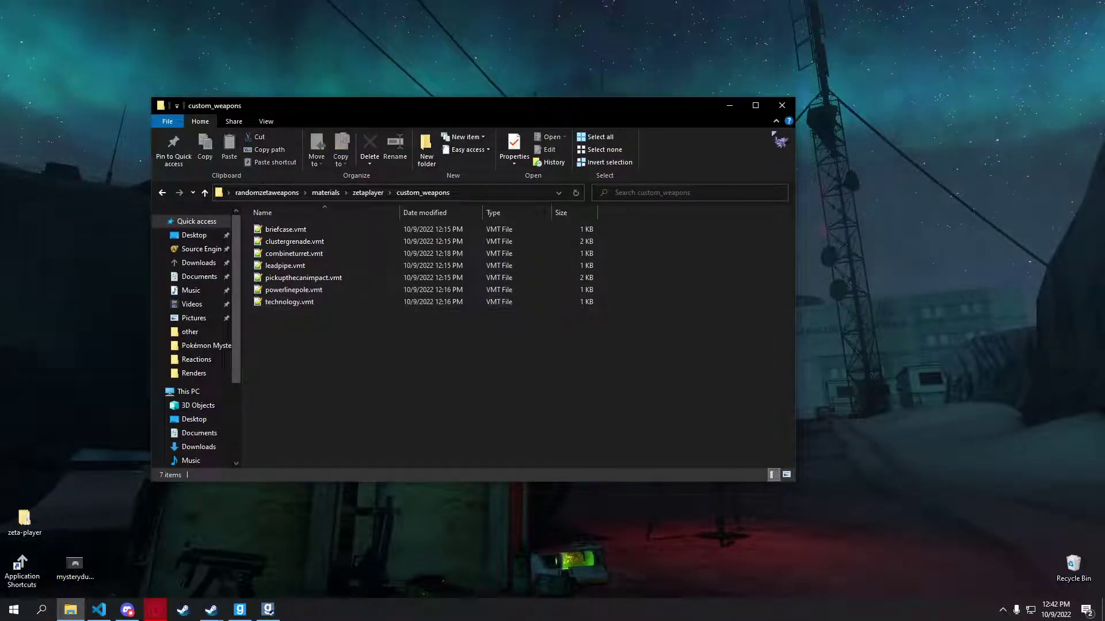
{"action": "left_click", "coordinate": [781, 105]}
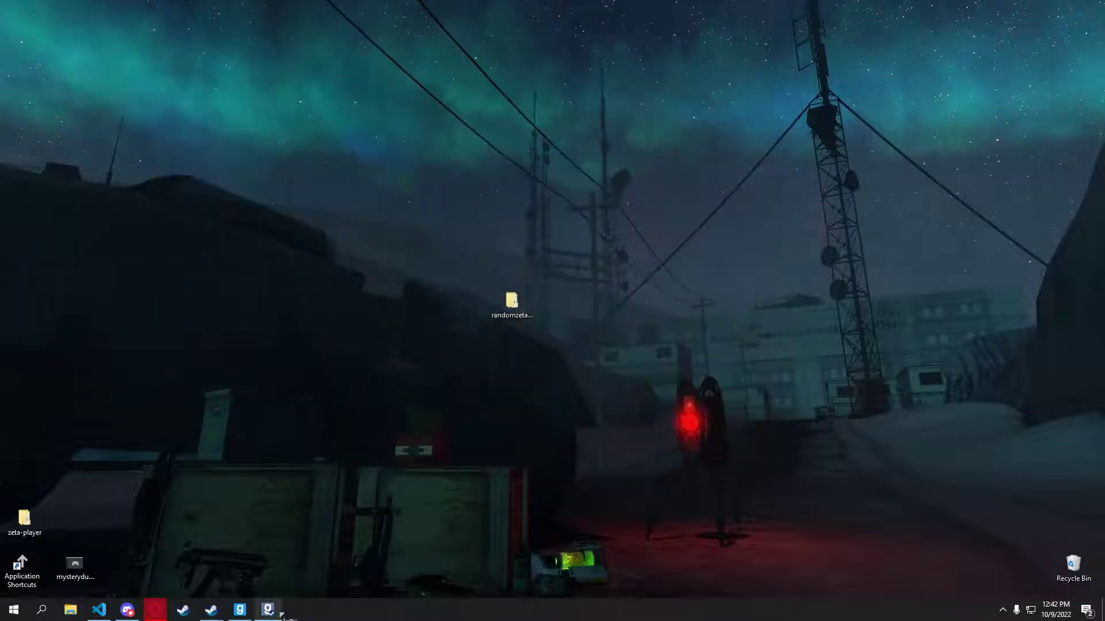
Switch to gmpublisher and check the custom_weapons files in the [ZetaWeapons] Random Weapons addon, returning to its root folder.
{"action": "mouse_move", "coordinate": [269, 607]}
{"action": "left_click", "coordinate": [297, 569]}
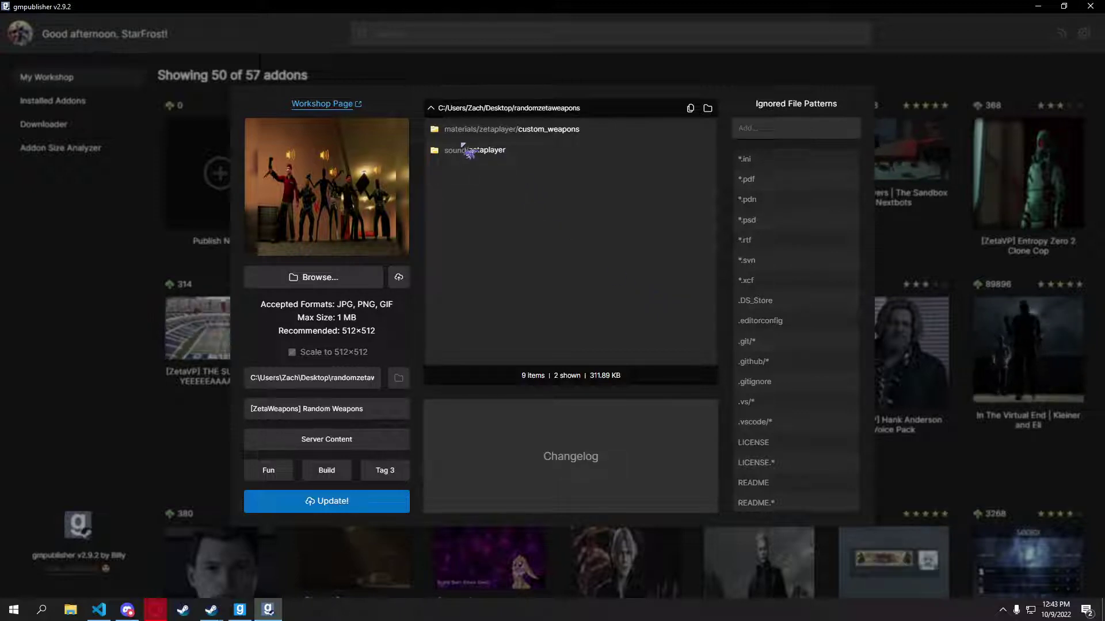
{"action": "left_click", "coordinate": [489, 132]}
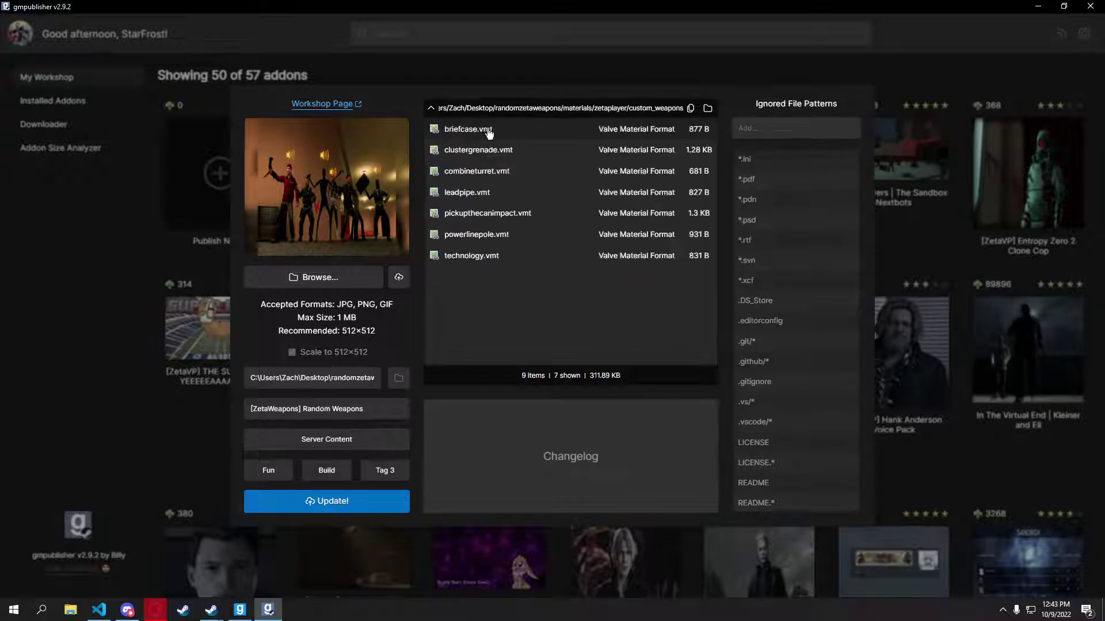
{"action": "left_click", "coordinate": [431, 109]}
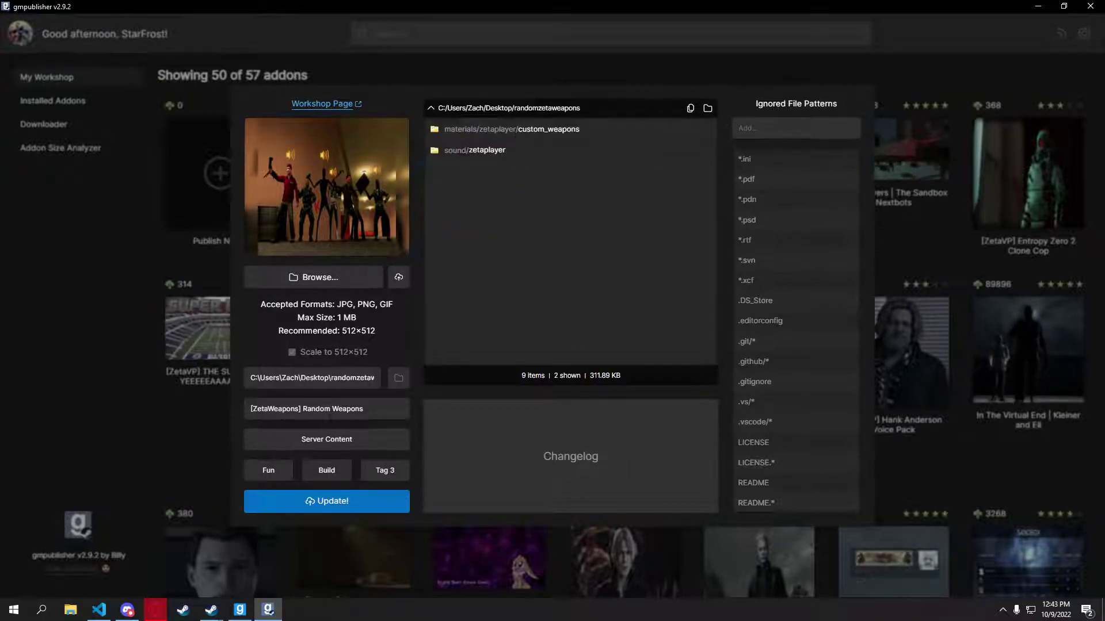
Close gmpublisher and switch to Garry's Mod, with the spawn menu open on Zeta Player's Equipment Options.
{"action": "left_click", "coordinate": [333, 410]}
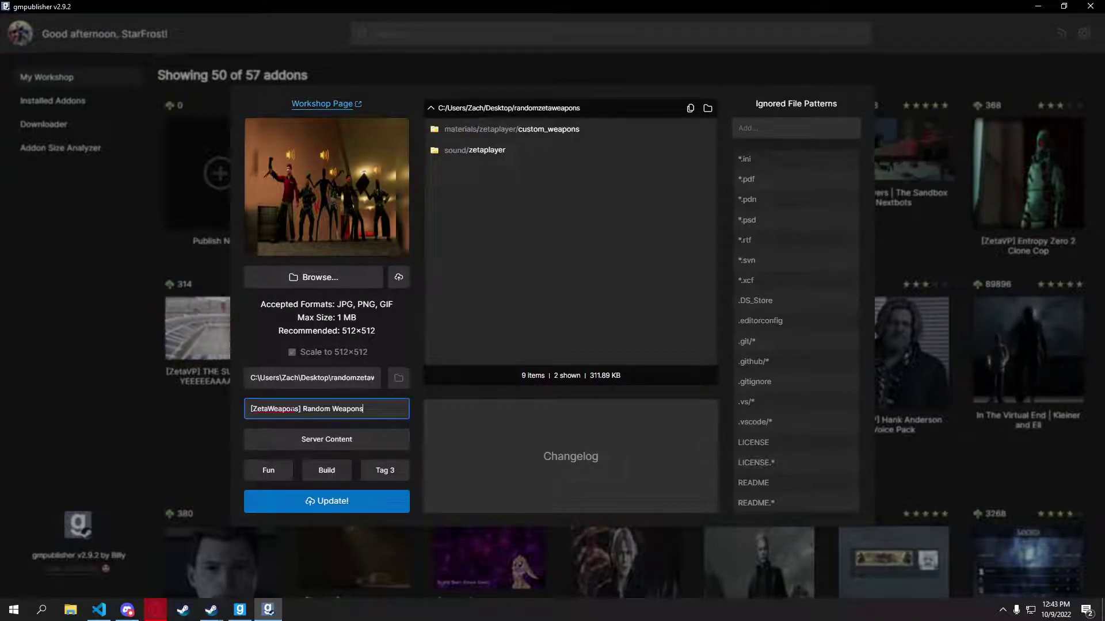
{"action": "left_click", "coordinate": [1031, 53]}
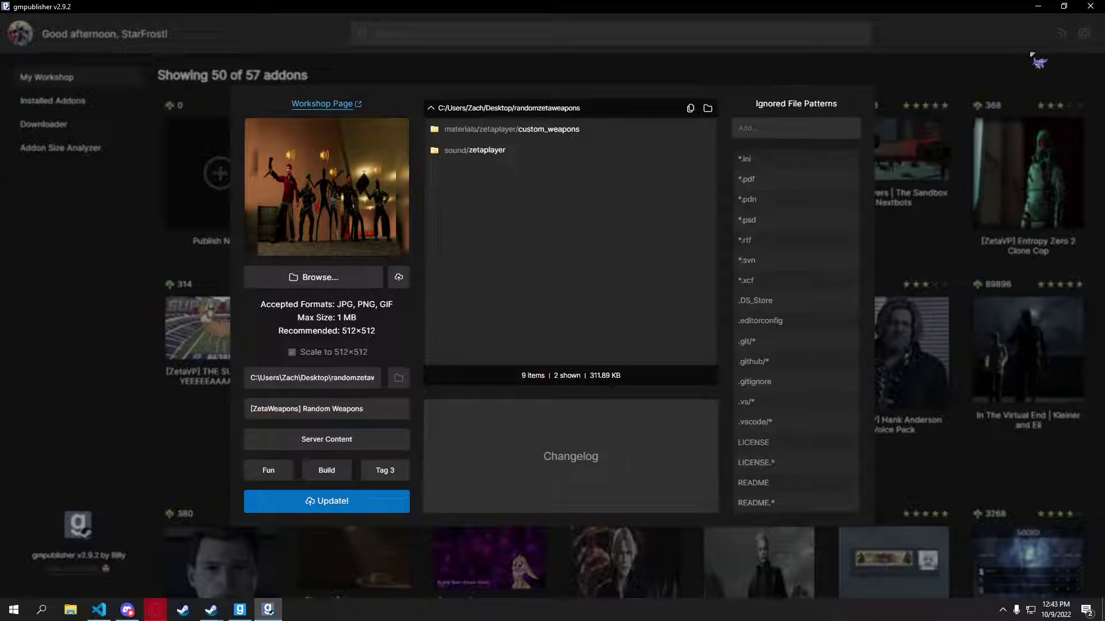
{"action": "left_click", "coordinate": [1091, 6]}
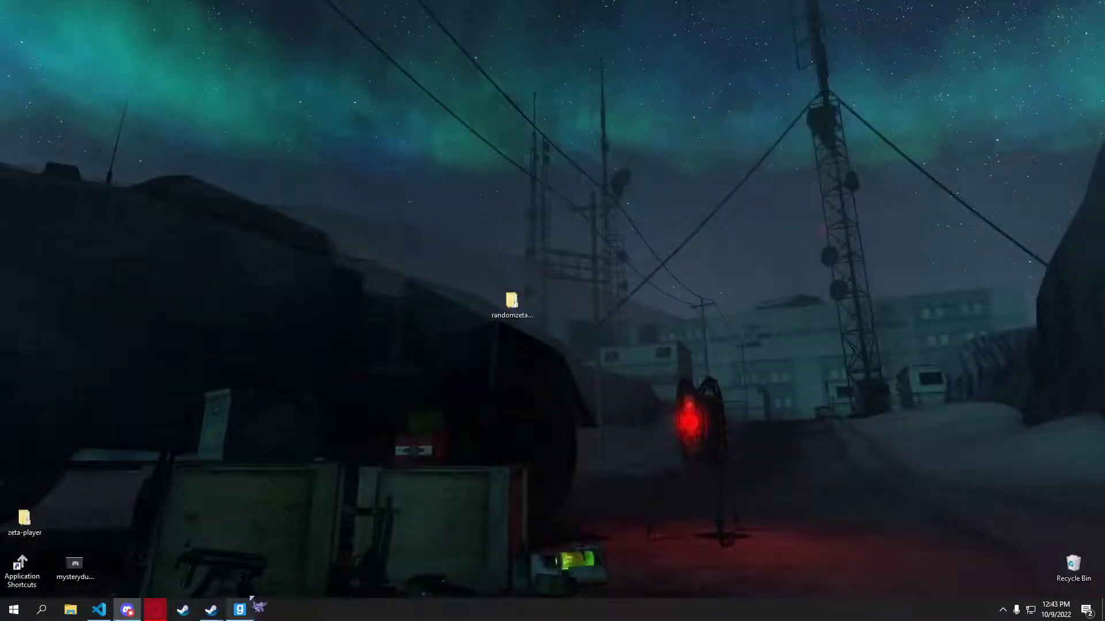
{"action": "left_click", "coordinate": [250, 601]}
{"action": "key", "text": "q"}
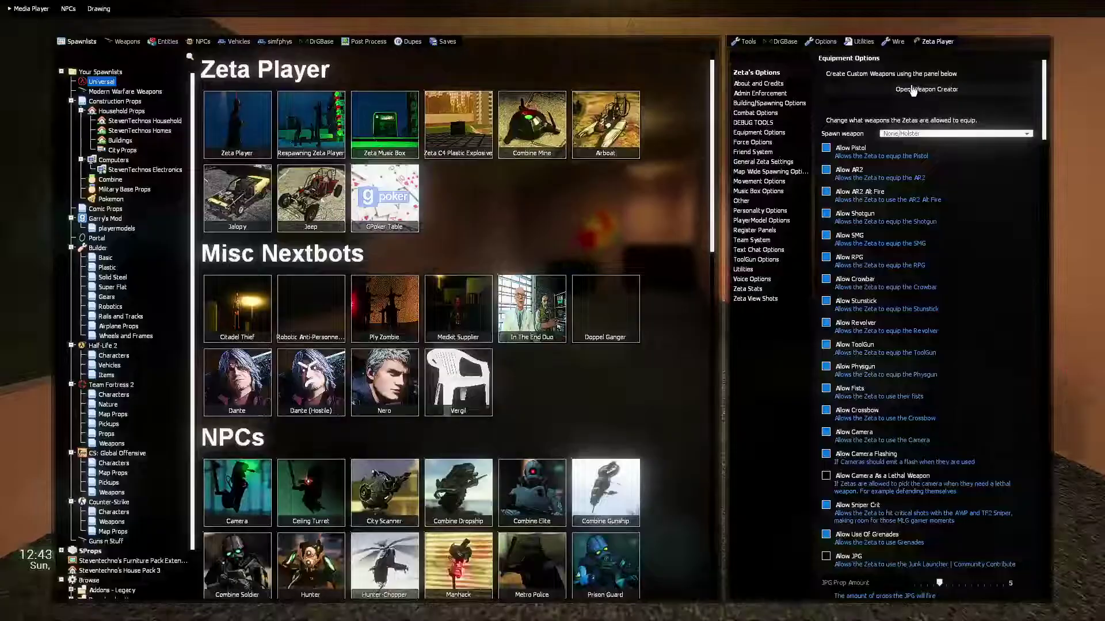
{"action": "key", "text": "q"}
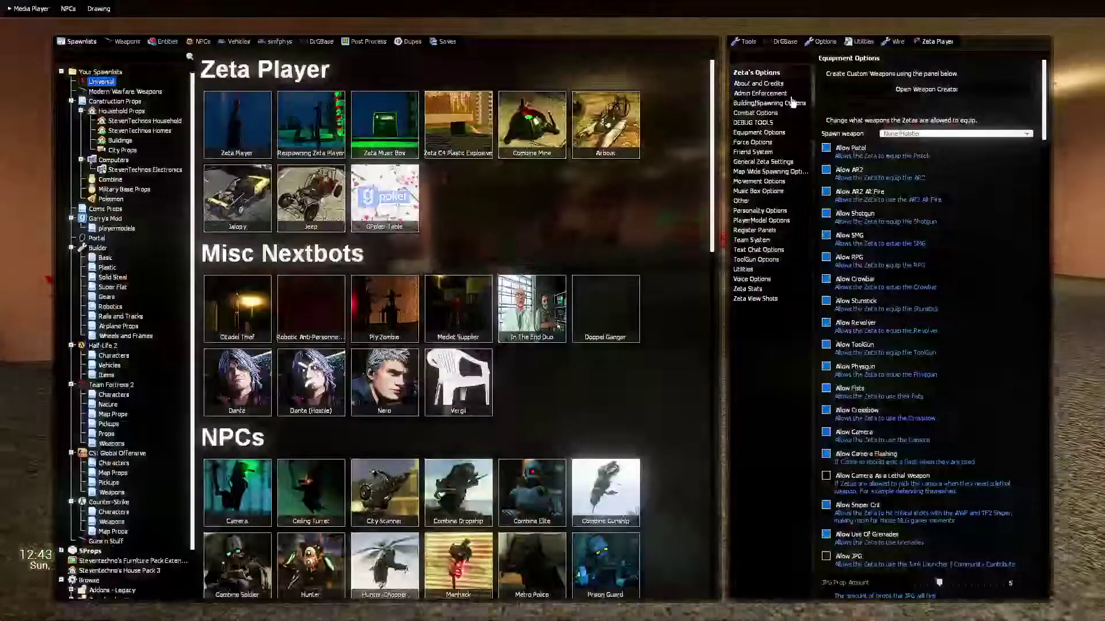
Examine the Custom Weapons toggles in Equipment Options and the [Custom] entries offered for Spawn weapon.
{"action": "left_click_drag", "start_coordinate": [1057, 137], "coordinate": [1041, 249]}
{"action": "scroll", "coordinate": [887, 342], "scroll_direction": "down", "scroll_amount": 3}
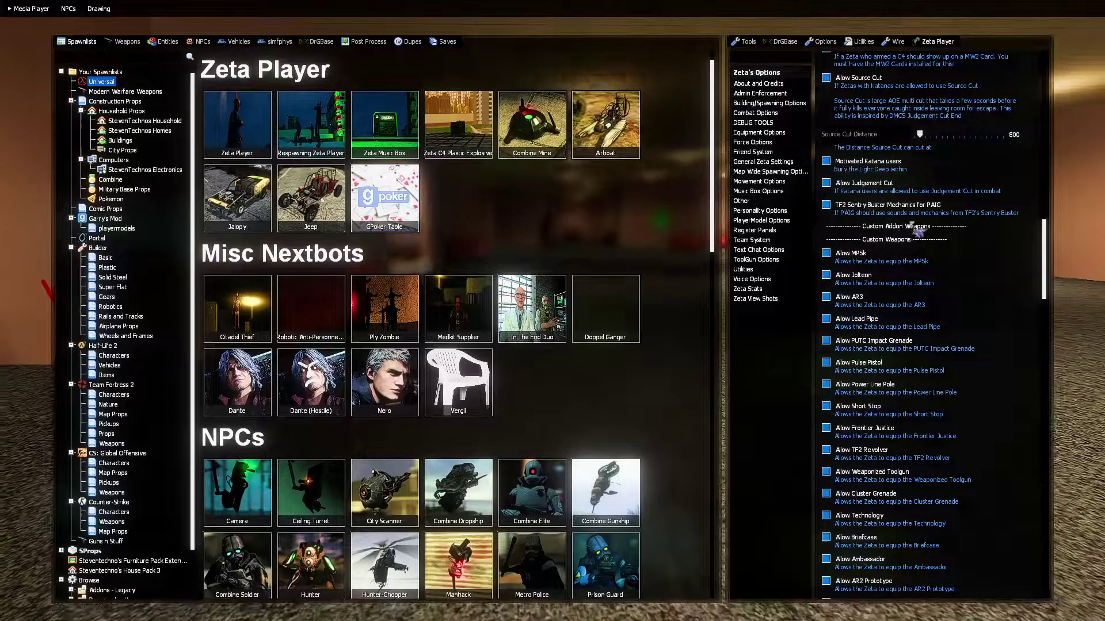
{"action": "left_click_drag", "start_coordinate": [1044, 250], "coordinate": [1045, 87]}
{"action": "left_click", "coordinate": [947, 135]}
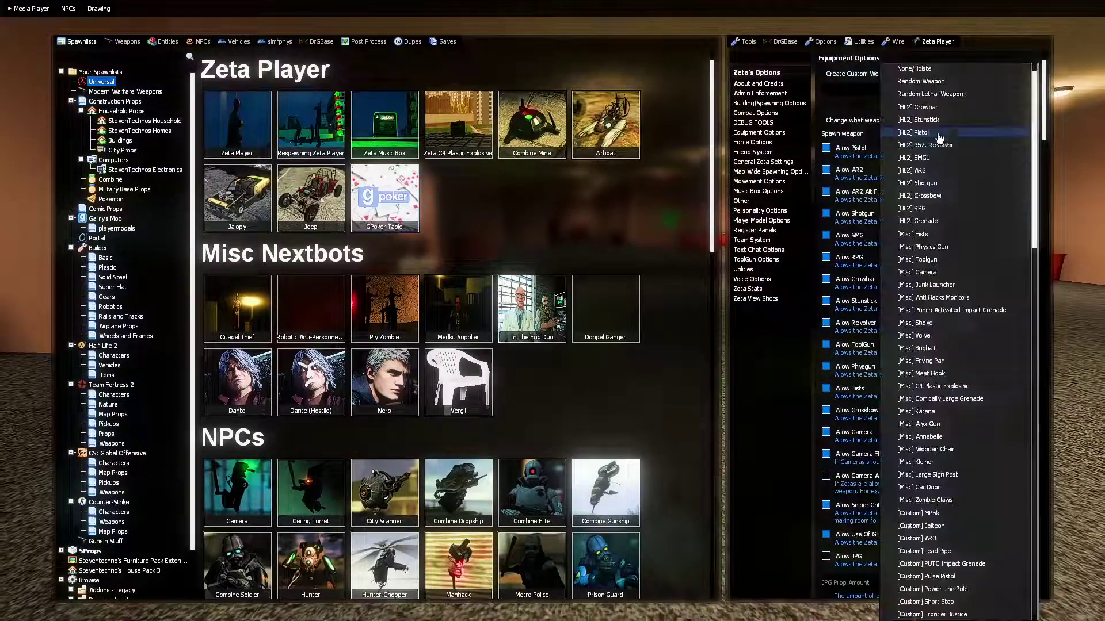
{"action": "scroll", "coordinate": [958, 173], "scroll_direction": "down", "scroll_amount": 8}
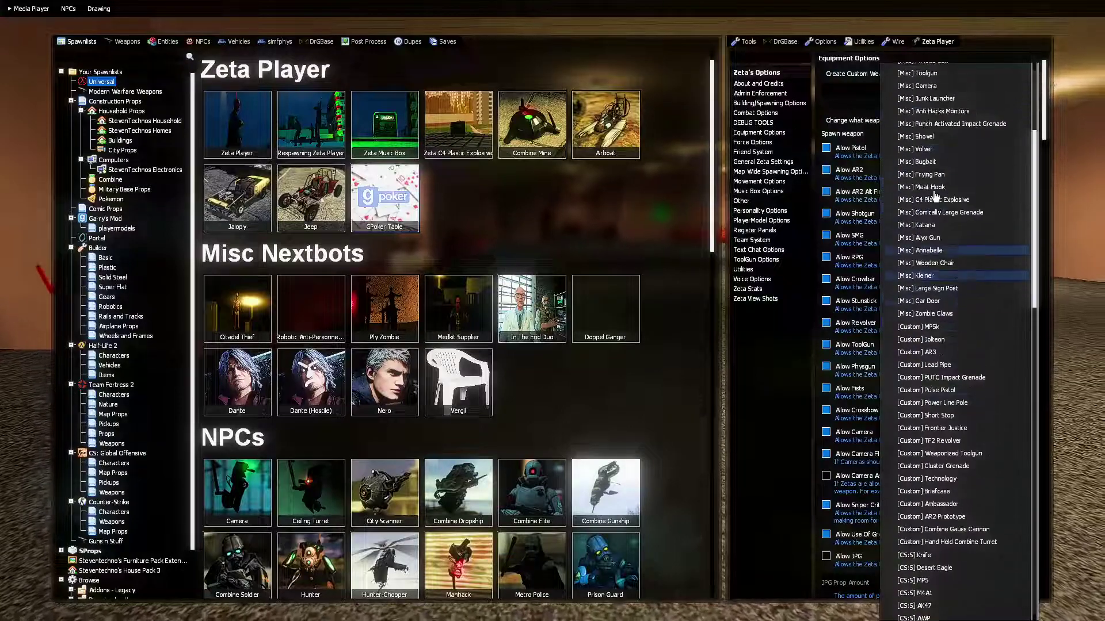
Open the Weapon Creator and view its window for importing weapon .vmt files, closing the import window when finished.
{"action": "left_click", "coordinate": [863, 91]}
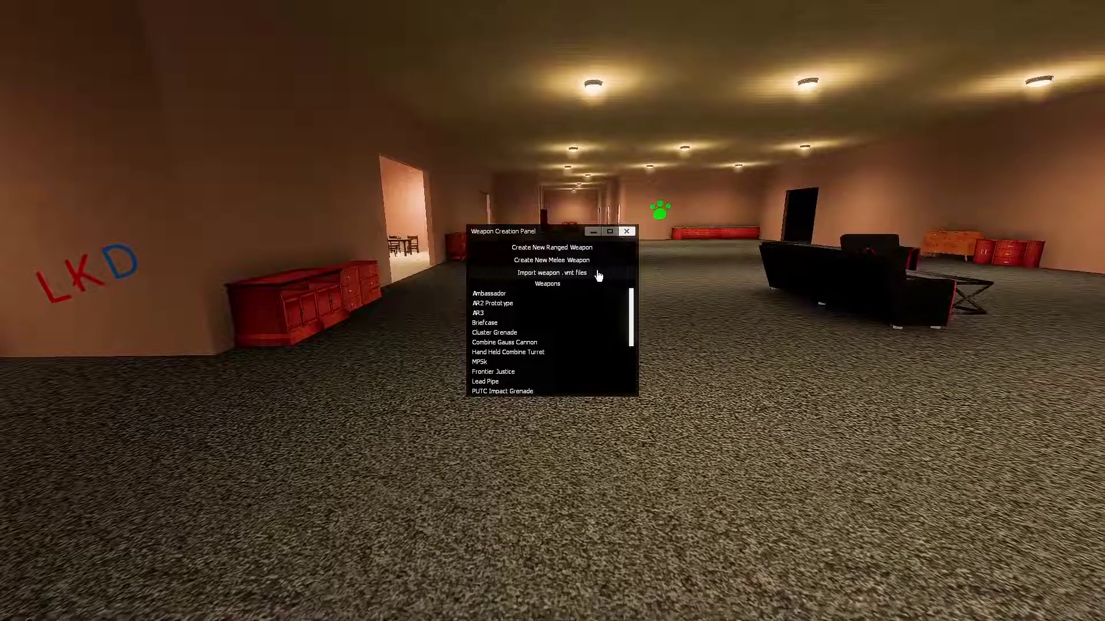
{"action": "left_click", "coordinate": [598, 276]}
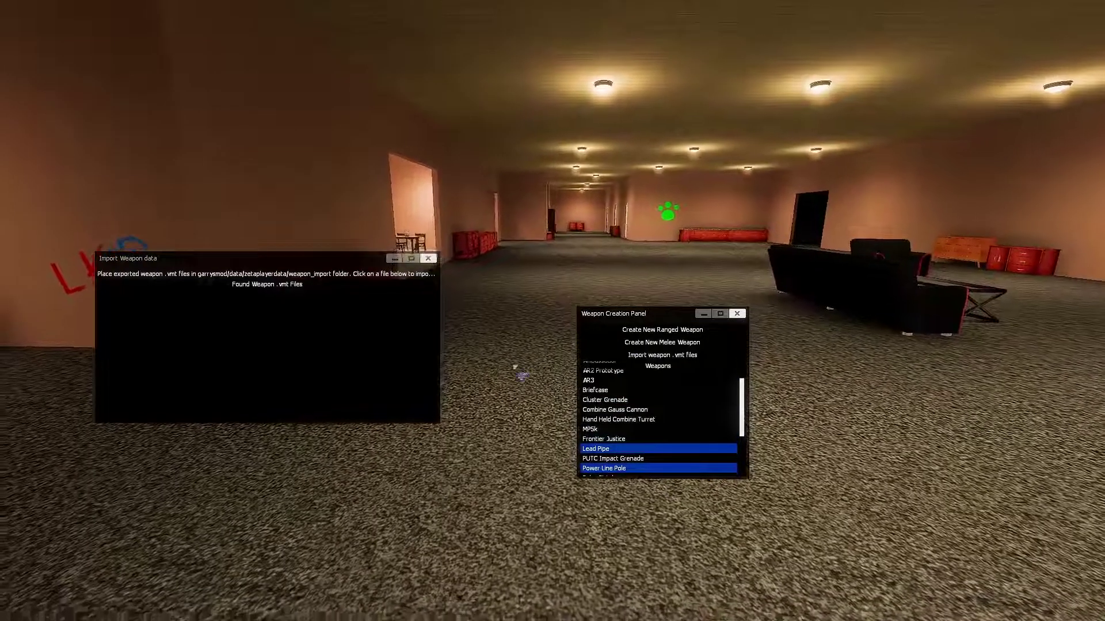
{"action": "left_click", "coordinate": [428, 259]}
Load the Combine Gauss Cannon and view its On Shoot Precallback code, closing the editor and weapon panel when finished.
{"action": "right_click", "coordinate": [645, 410]}
{"action": "left_click", "coordinate": [688, 421]}
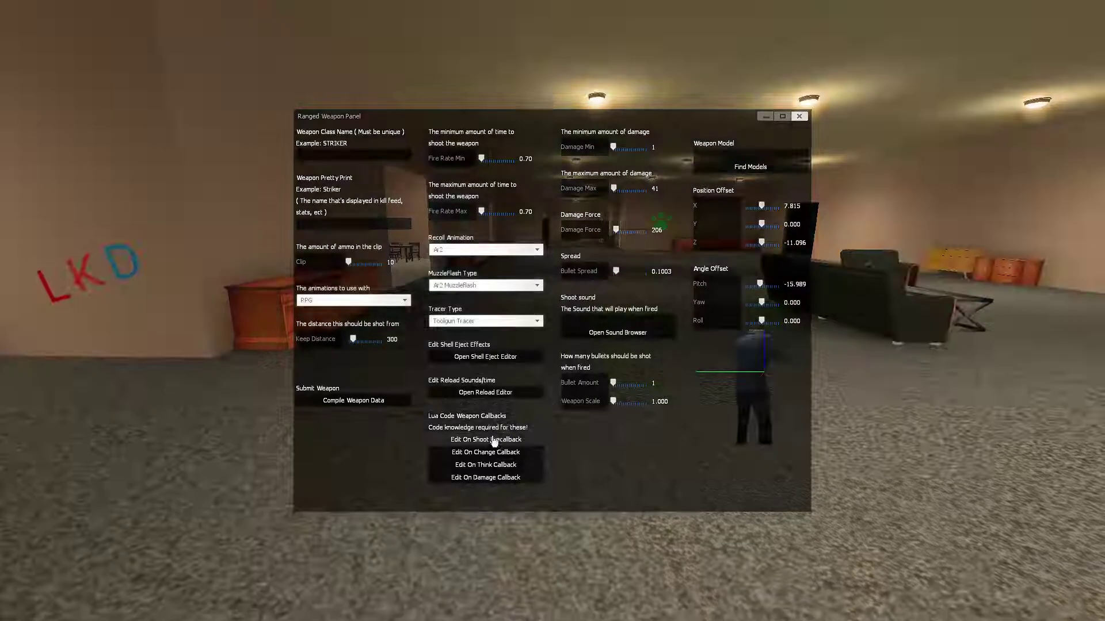
{"action": "left_click", "coordinate": [486, 439]}
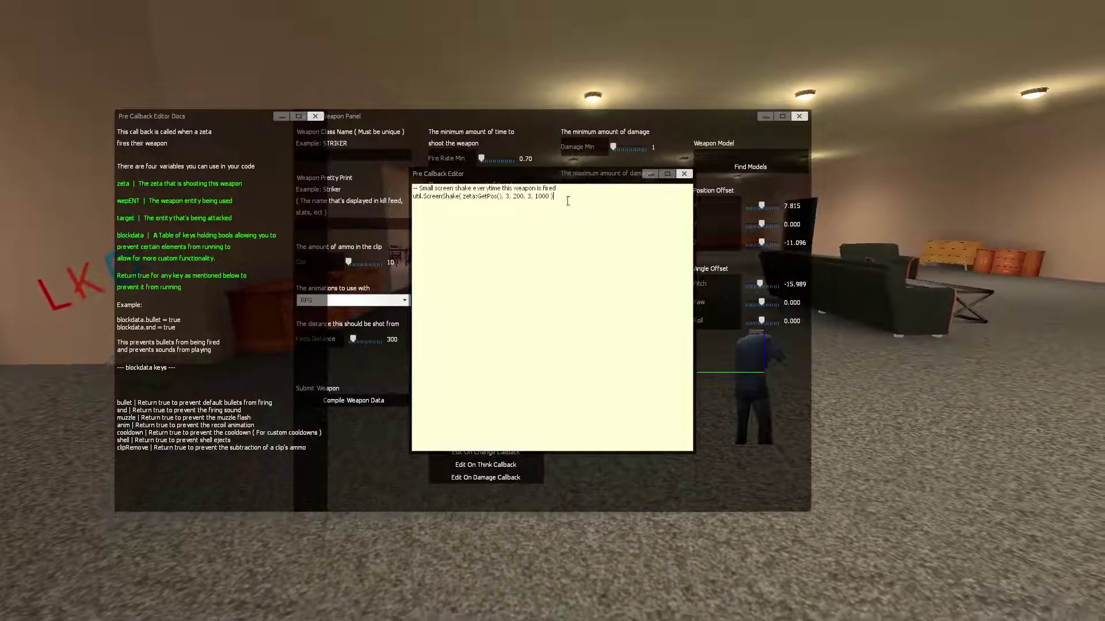
{"action": "left_click", "coordinate": [317, 117]}
{"action": "left_click", "coordinate": [684, 174]}
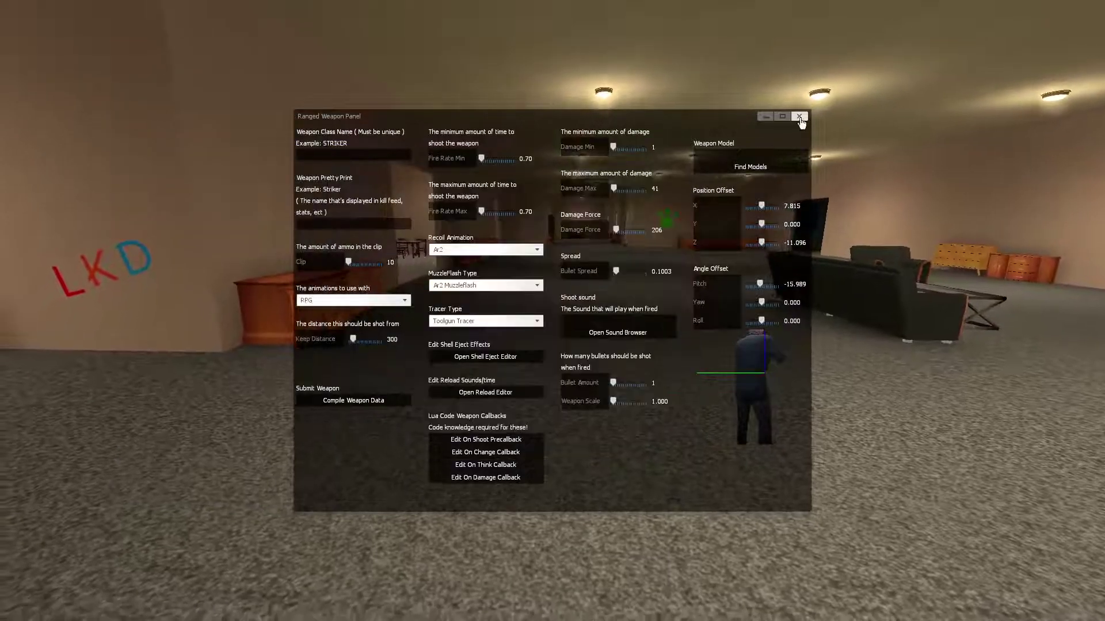
{"action": "left_click", "coordinate": [800, 117]}
Reopen the Weapon Creator and load the Cluster Grenade into the Ranged Weapon Panel.
{"action": "key", "text": "q"}
{"action": "left_click", "coordinate": [915, 90]}
{"action": "right_click", "coordinate": [534, 331]}
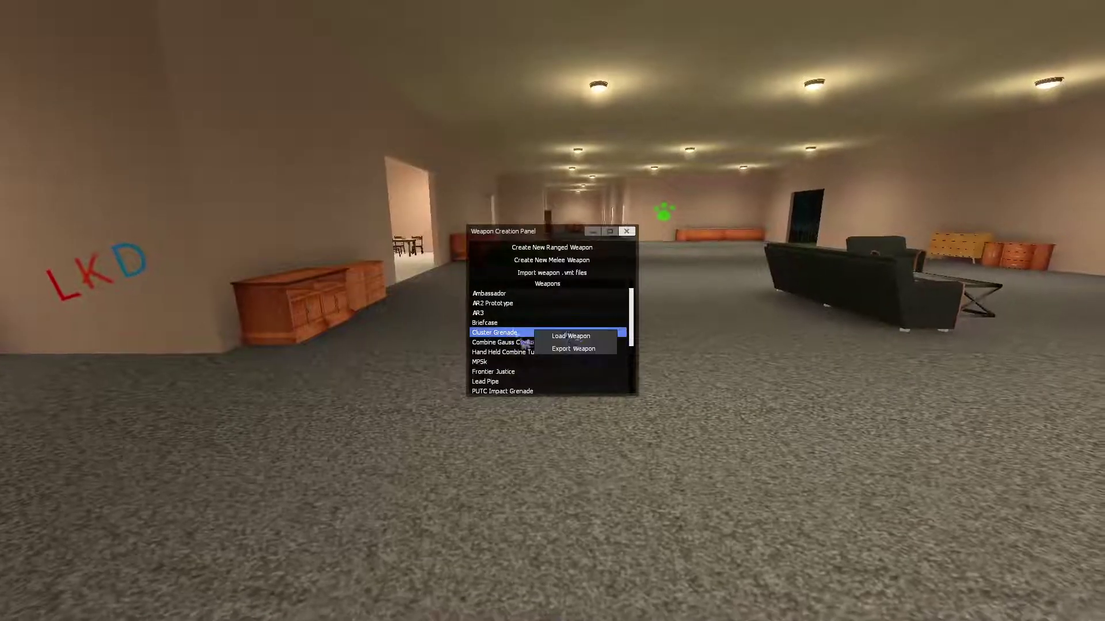
{"action": "left_click", "coordinate": [584, 338]}
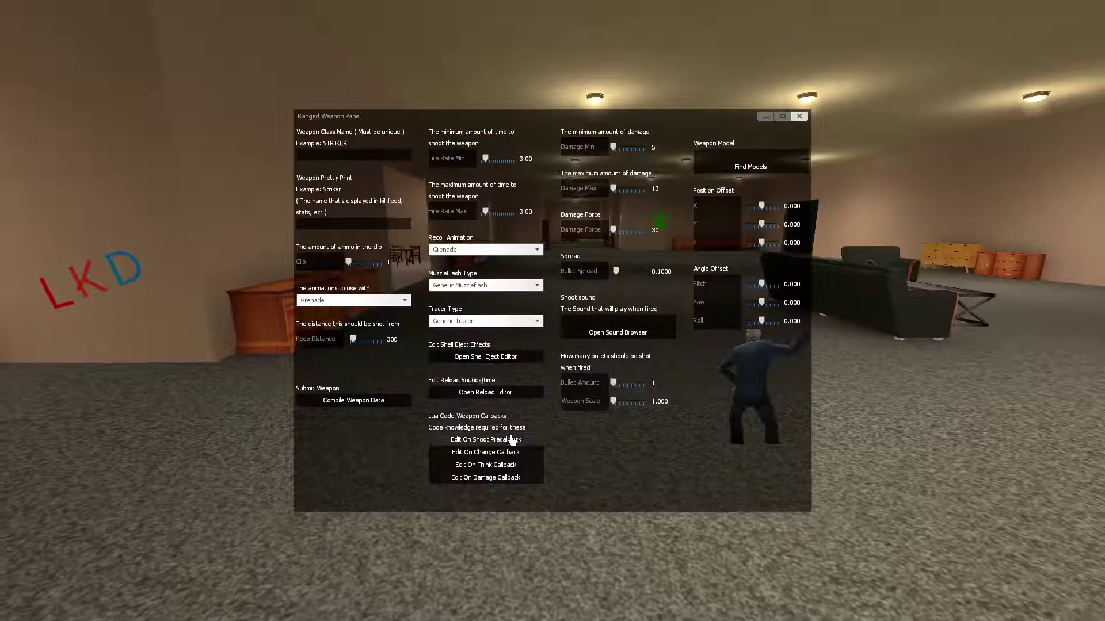
Read through the Cluster Grenade's On Shoot Precallback code to its end, closing the editor, docs and weapon panel when finished.
{"action": "left_click", "coordinate": [512, 441]}
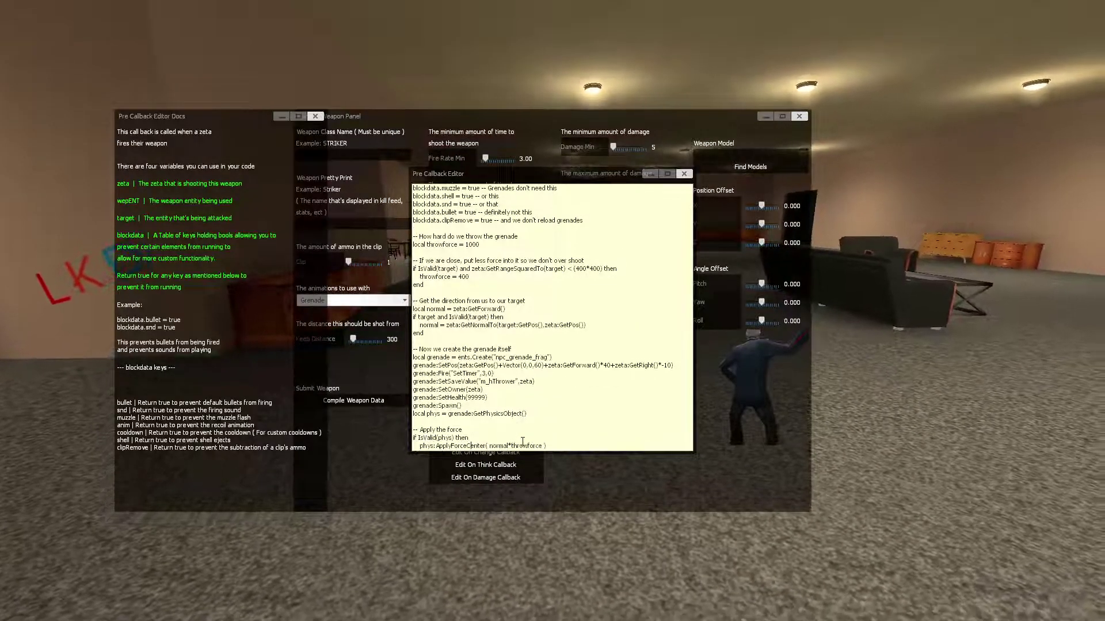
{"action": "key", "text": "Down"}
{"action": "key", "text": "Down"}
{"action": "key", "text": "Down"}
{"action": "key", "text": "Down"}
{"action": "key", "text": "Down"}
{"action": "key", "text": "Down"}
{"action": "key", "text": "Down"}
{"action": "key", "text": "Down"}
{"action": "key", "text": "Down"}
{"action": "key", "text": "Down"}
{"action": "key", "text": "Down"}
{"action": "key", "text": "Down"}
{"action": "key", "text": "Down"}
{"action": "key", "text": "Down"}
{"action": "key", "text": "Down"}
{"action": "key", "text": "Down"}
{"action": "key", "text": "Down"}
{"action": "key", "text": "Down"}
{"action": "key", "text": "Down"}
{"action": "key", "text": "Down"}
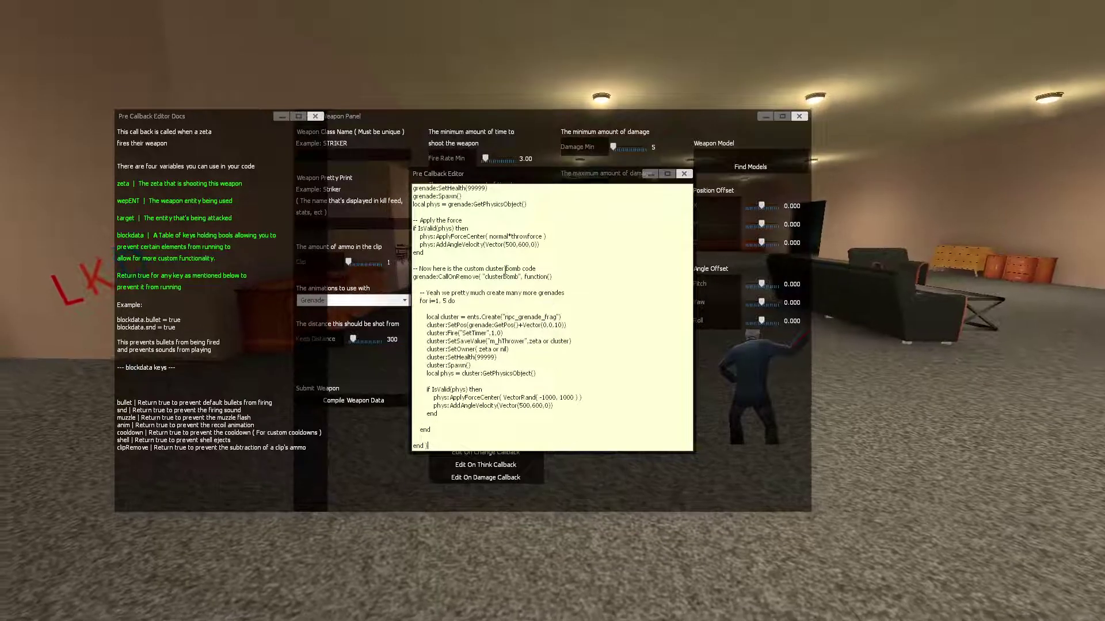
{"action": "left_click", "coordinate": [684, 174]}
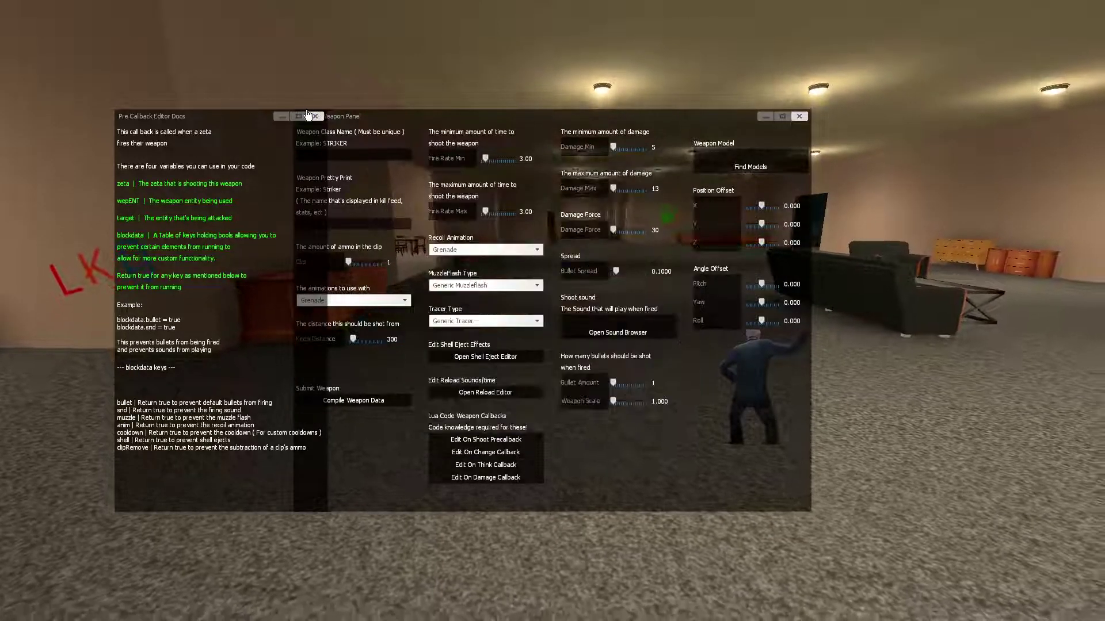
{"action": "left_click", "coordinate": [312, 117]}
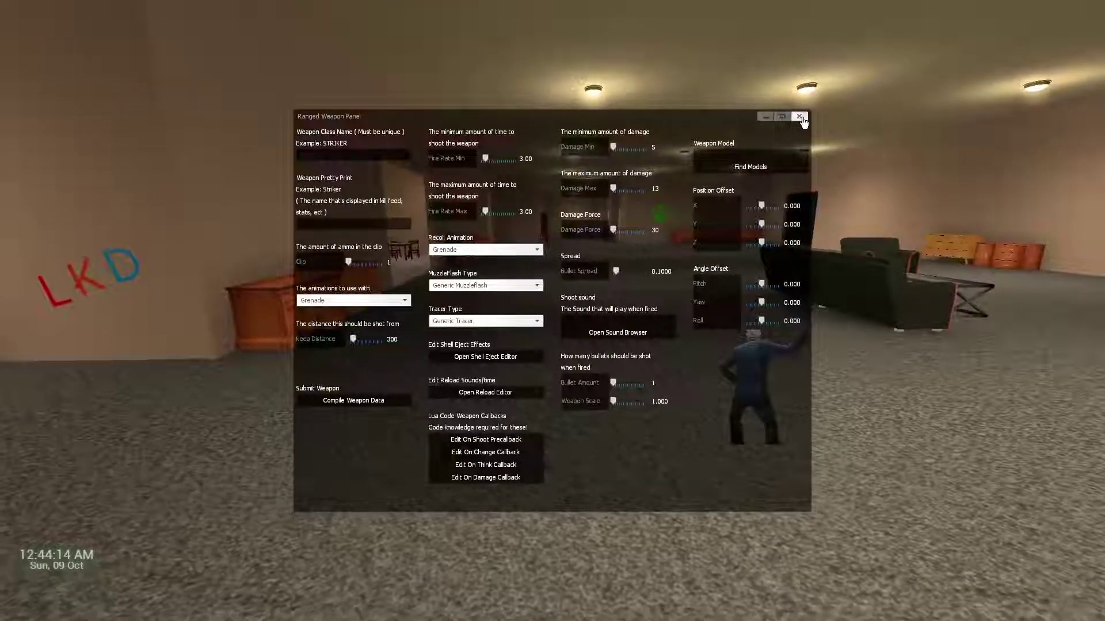
{"action": "left_click", "coordinate": [799, 117]}
{"action": "key", "text": "w"}
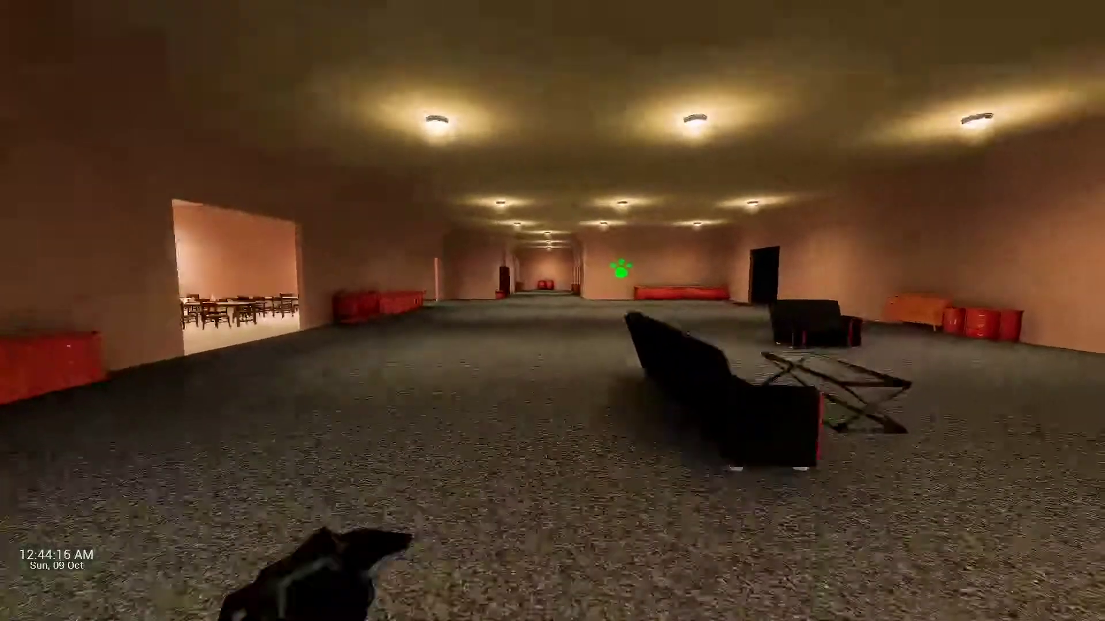
{"action": "key", "text": "w"}
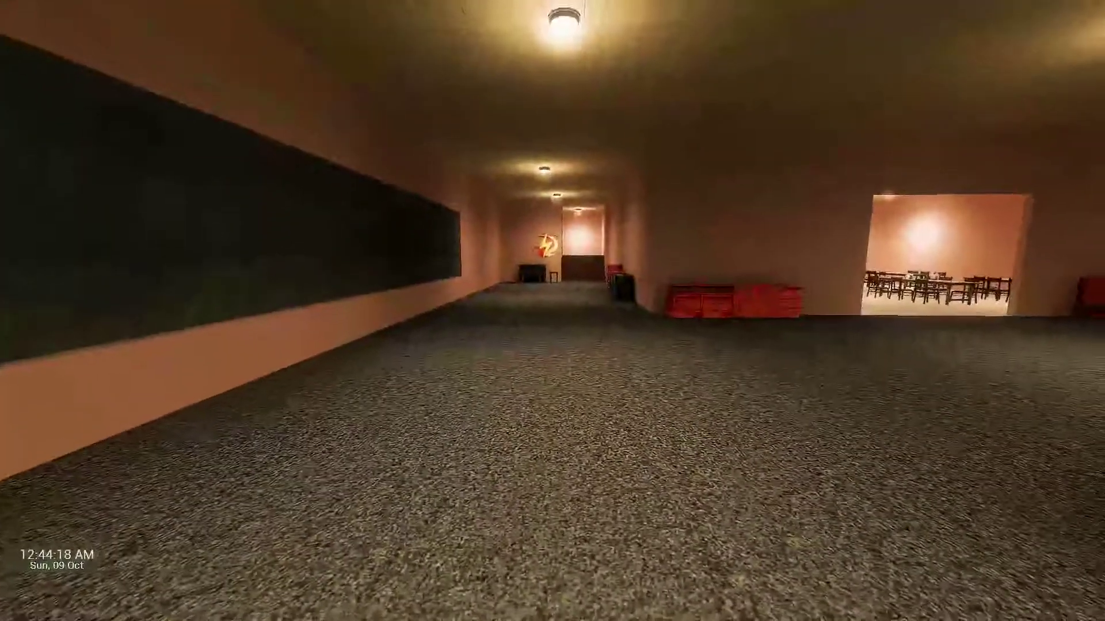